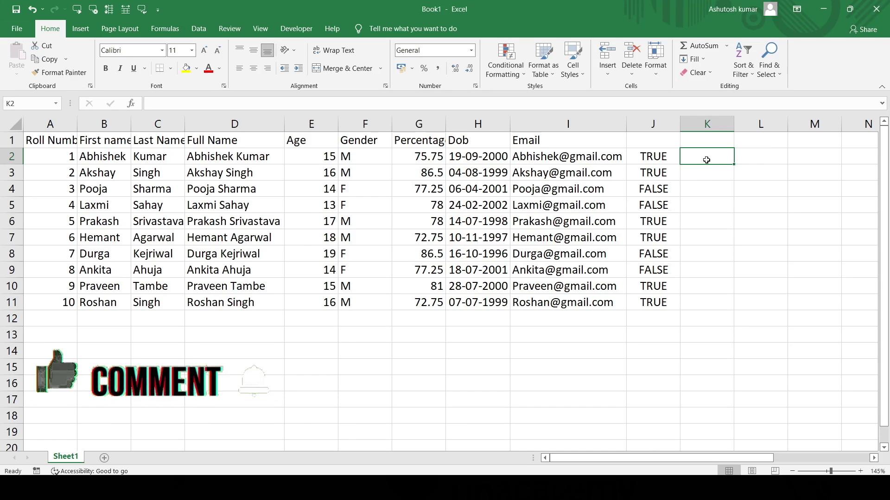
- Select column J, which holds the old TRUE/FALSE results for the ten students
left_click(656, 124)
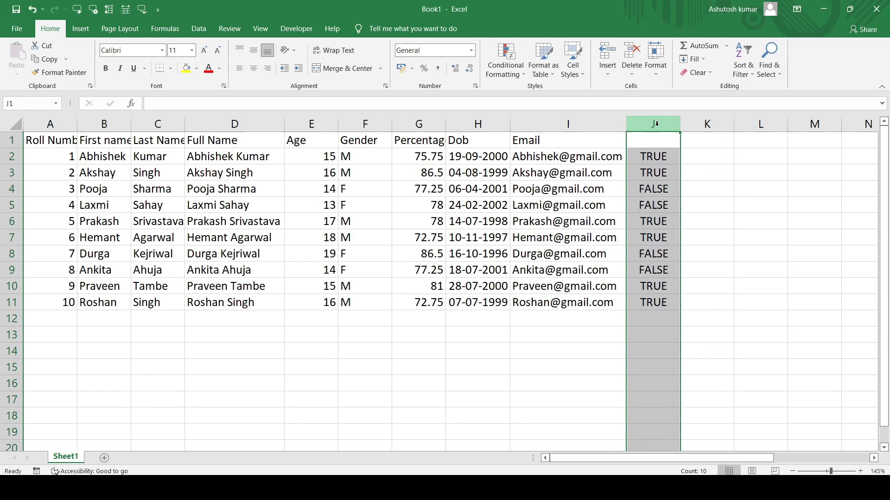
- Clear column J and enter =AND(E2>14,F2="M",G2>75) in J2
key("Delete")
left_click(659, 156)
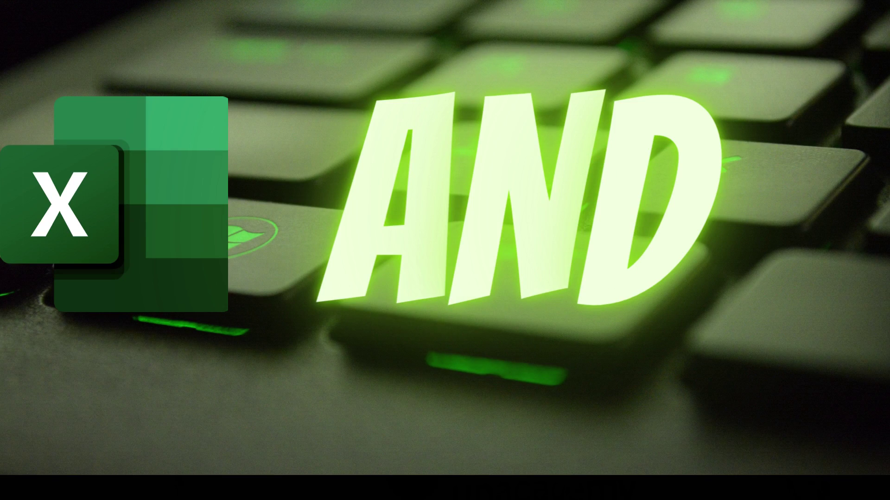
type("=AND")
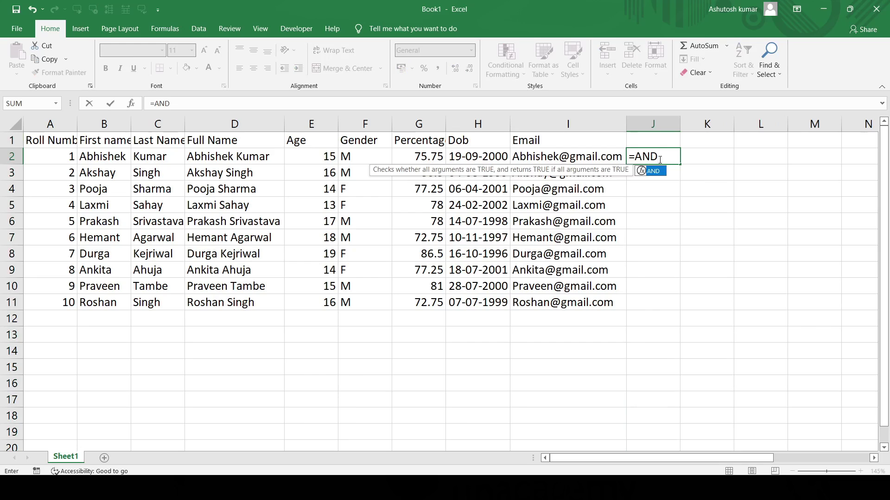
type("(")
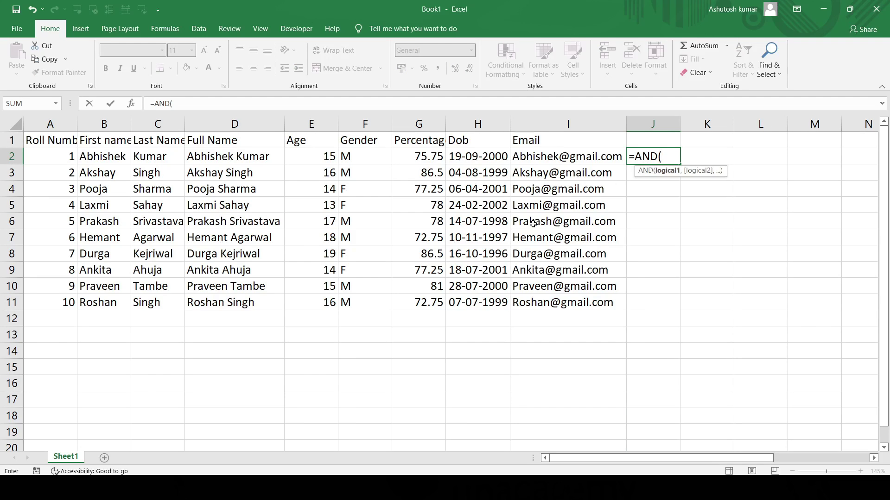
left_click(310, 156)
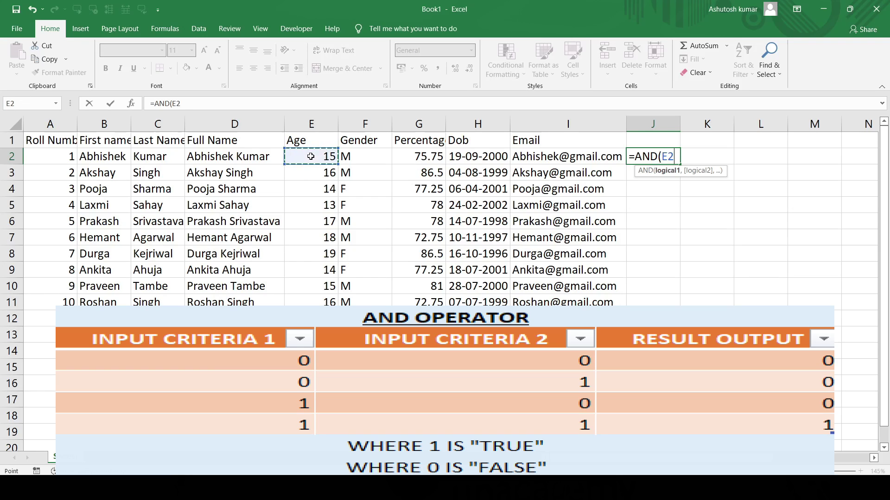
type(">14,")
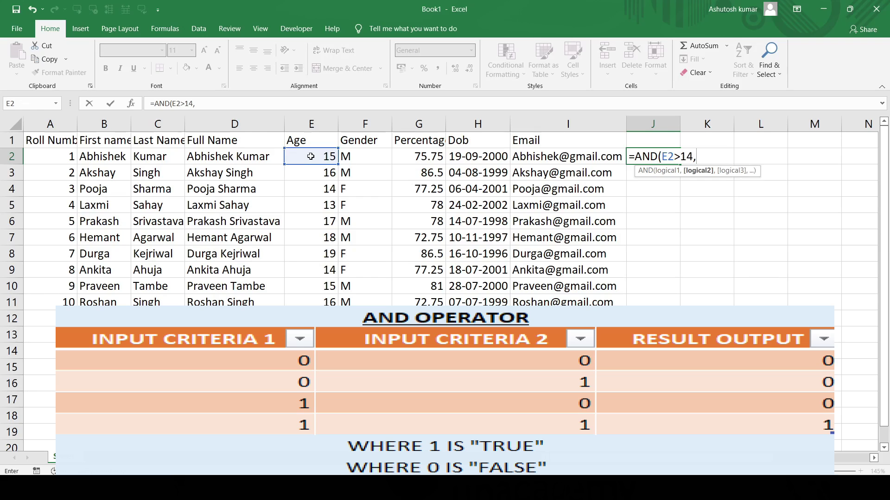
left_click(363, 157)
type("=")
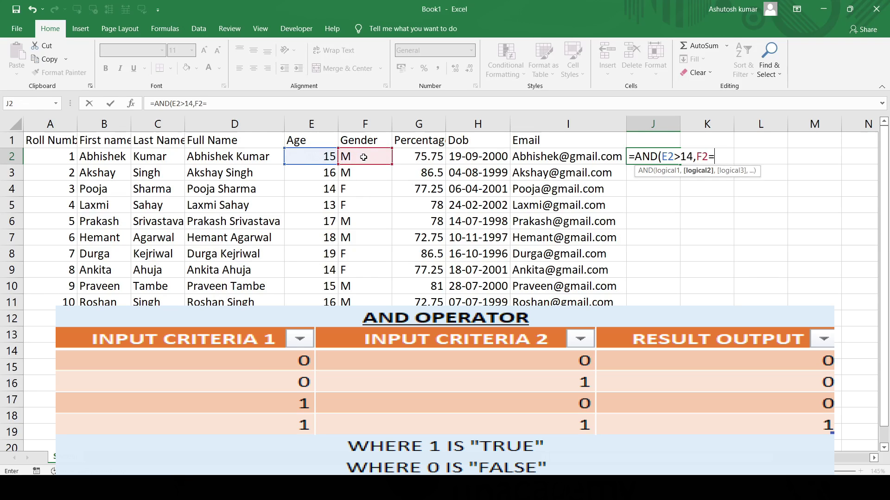
type("\"M\"")
type(",")
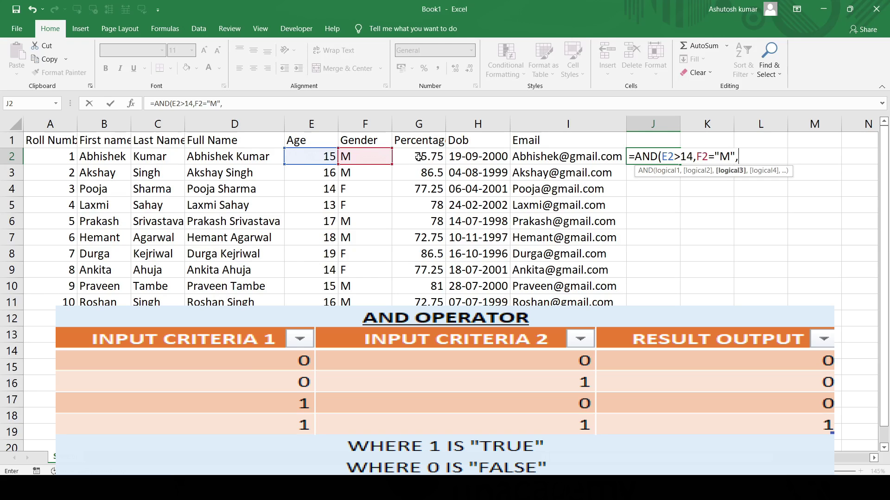
left_click(425, 157)
type(">")
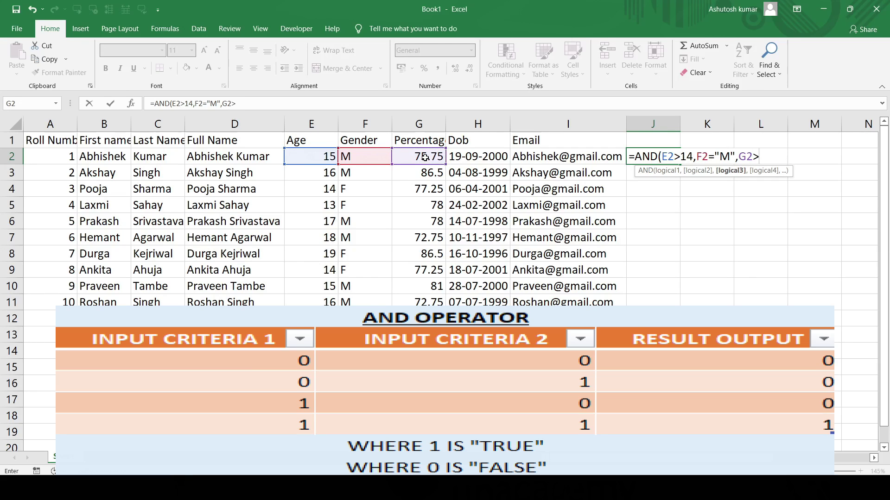
type("5)")
key("Return")
- Fill the AND formula down from J2 through J11
left_click(658, 159)
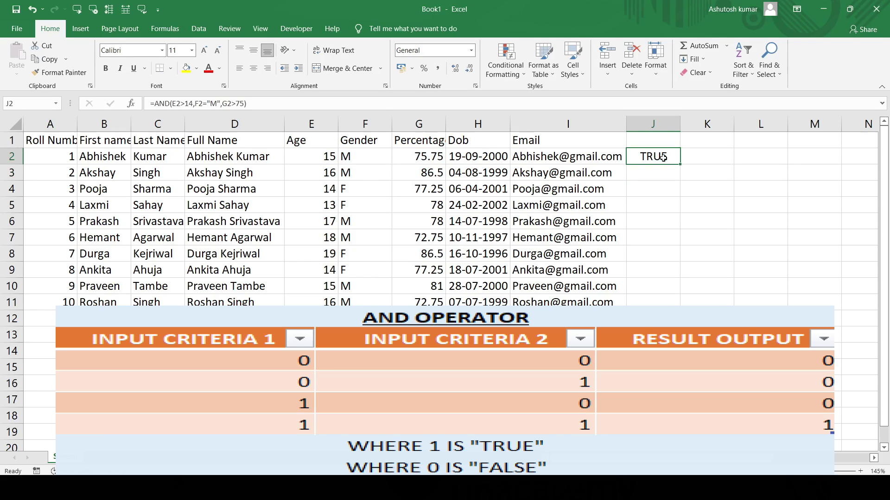
left_click_drag(679, 164, 678, 324)
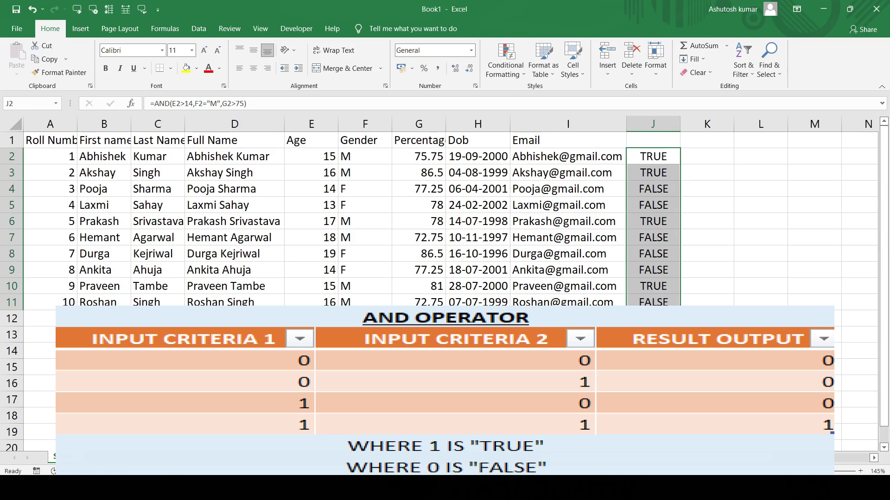
left_click(649, 154)
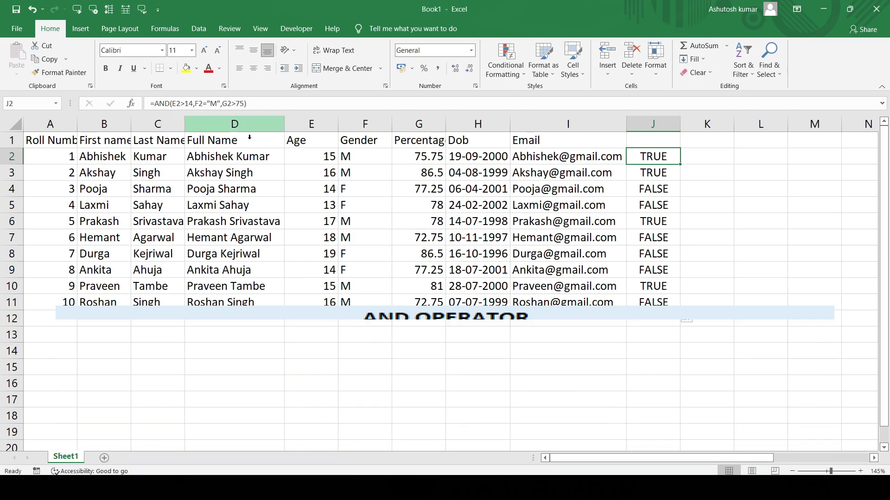
left_click(654, 188)
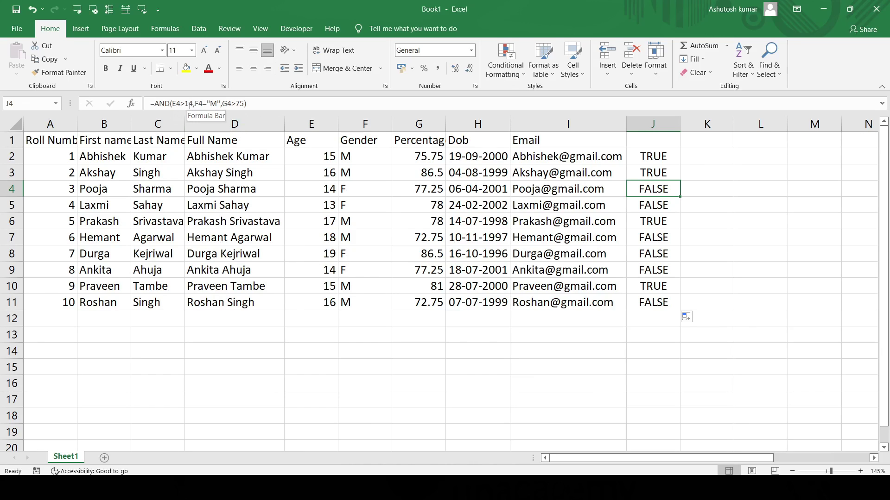
left_click(656, 204)
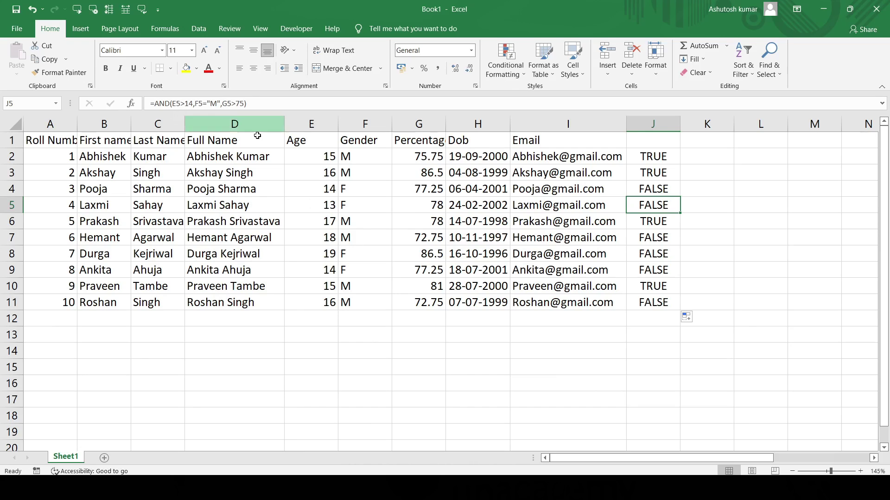
left_click(663, 242)
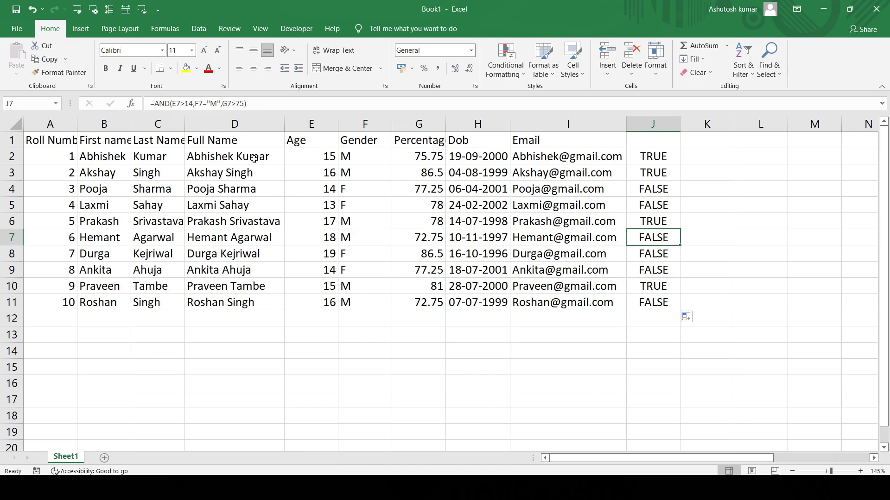
left_click_drag(193, 106, 173, 106)
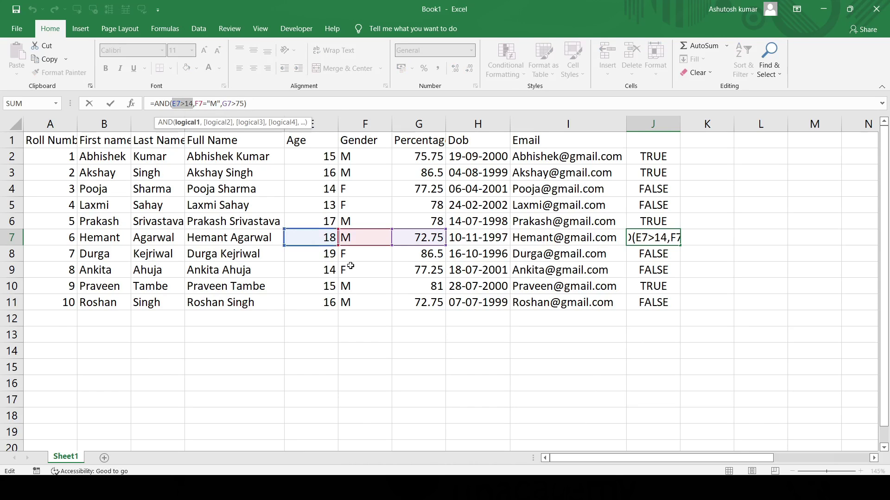
key("Return")
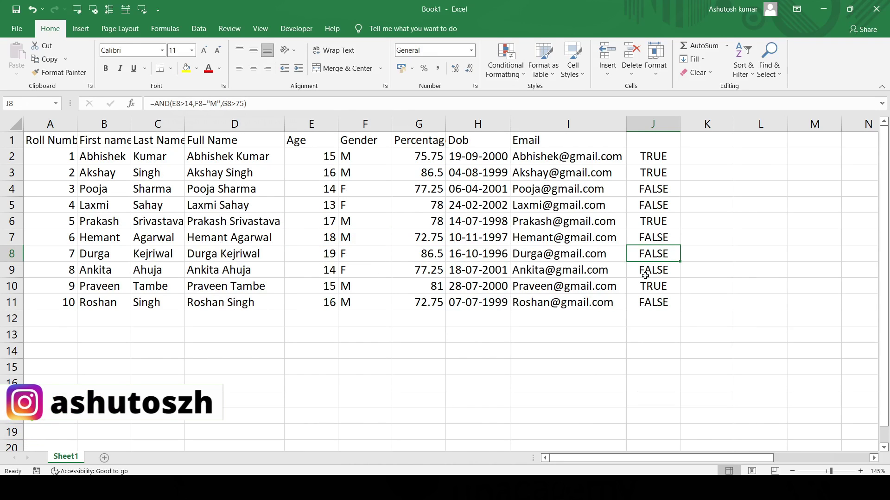
left_click(659, 238)
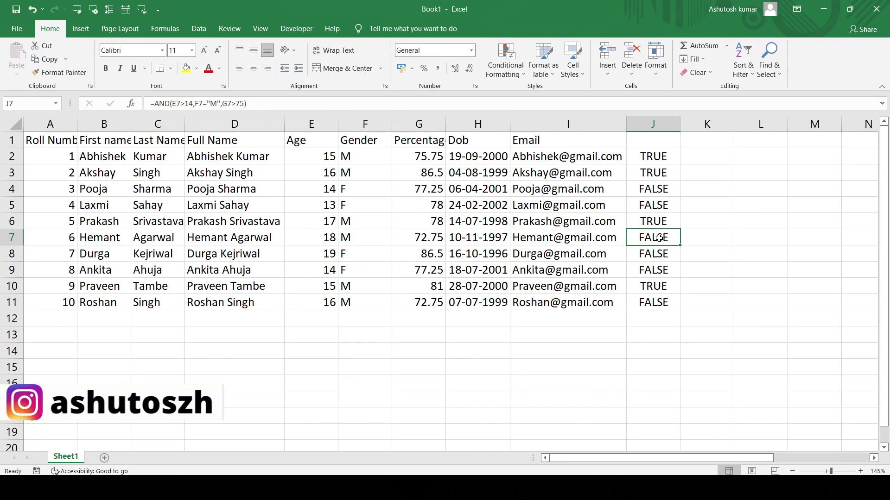
left_click(348, 233)
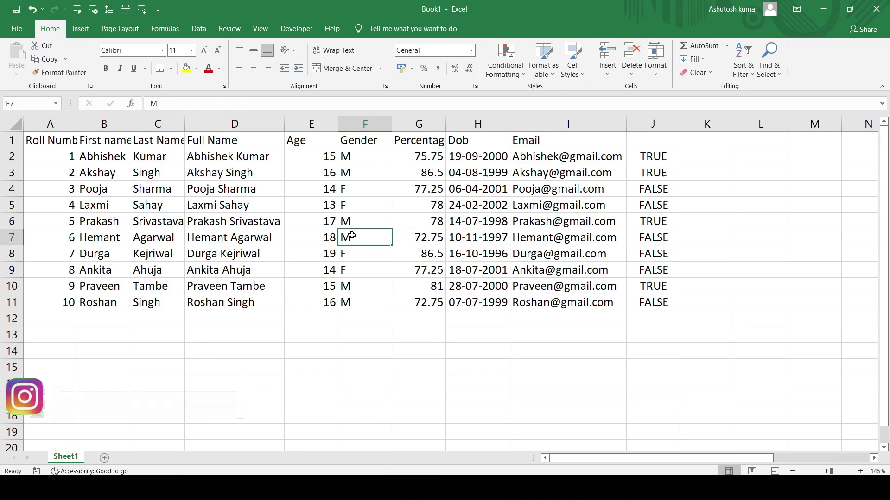
left_click(669, 232)
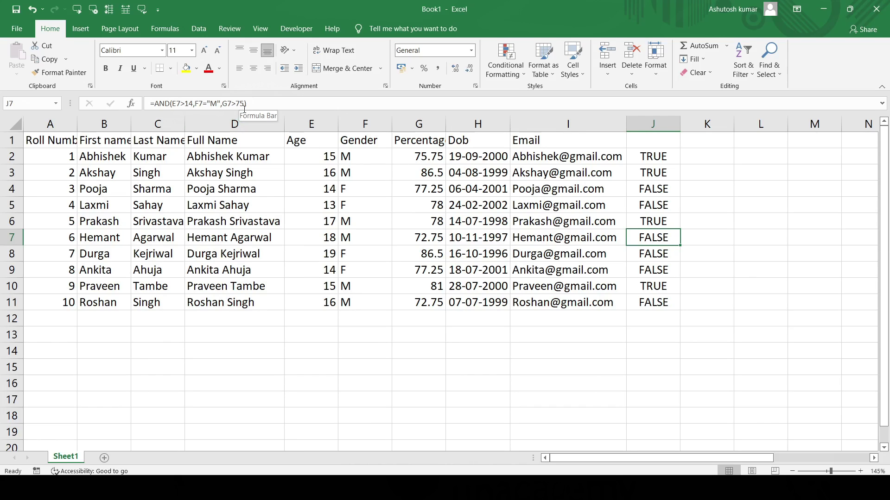
left_click(708, 158)
- Discard a draft OR formula in K2 and paste J2's AND formula there instead
double_click(707, 157)
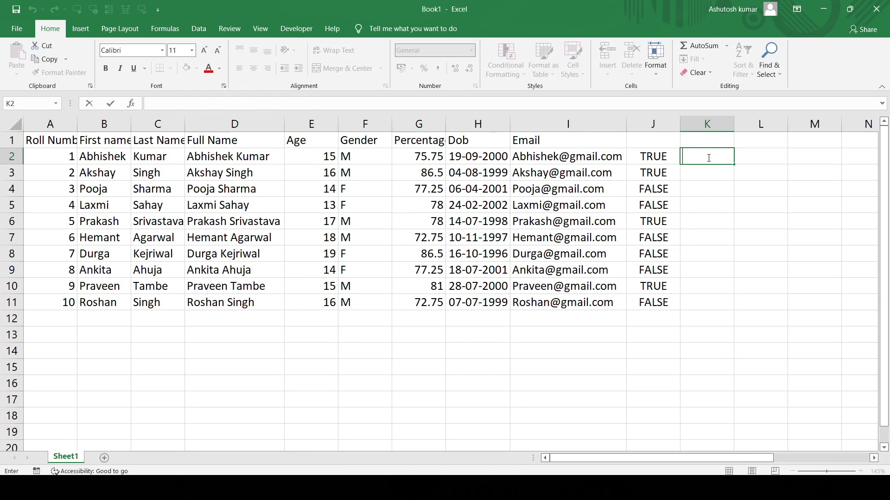
type("=or(")
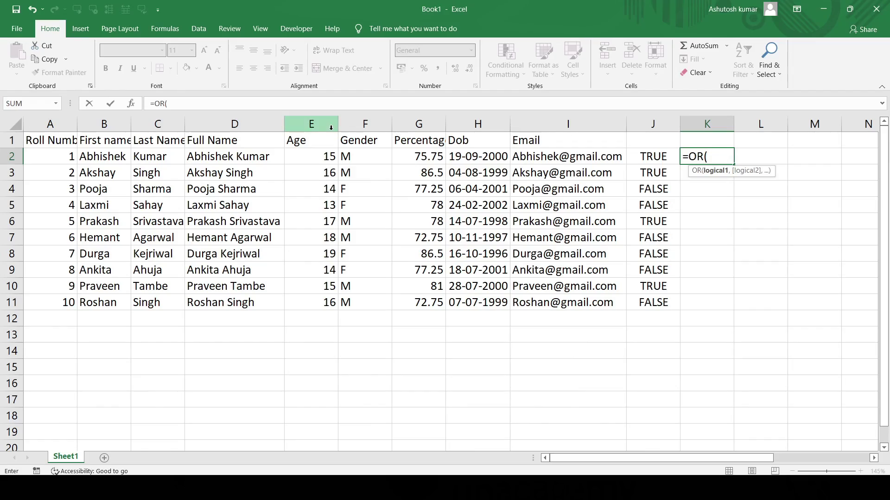
left_click(314, 152)
key("BackSpace")
key("BackSpace")
key("BackSpace")
key("BackSpace")
key("BackSpace")
key("BackSpace")
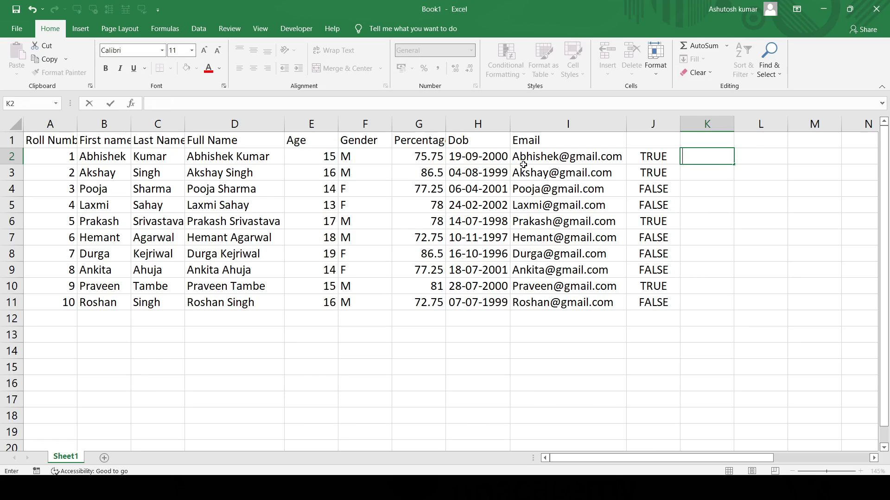
left_click(645, 156)
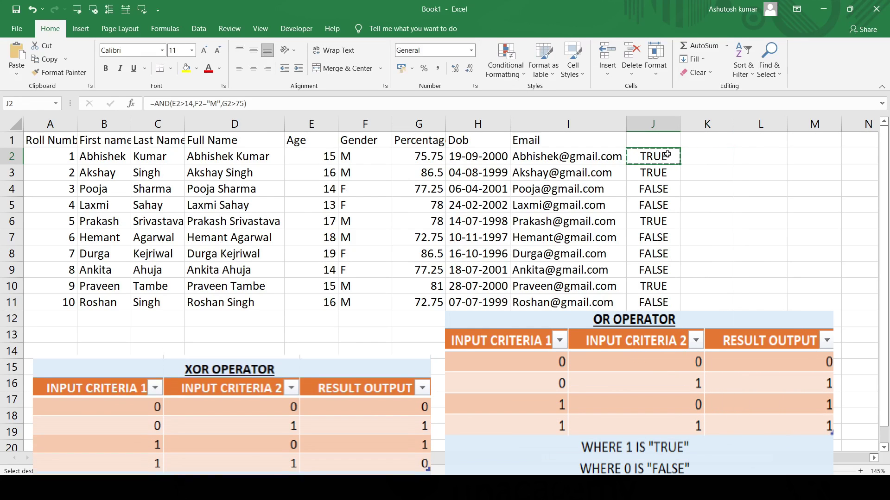
key("ctrl+c")
left_click(704, 157)
key("ctrl+v")
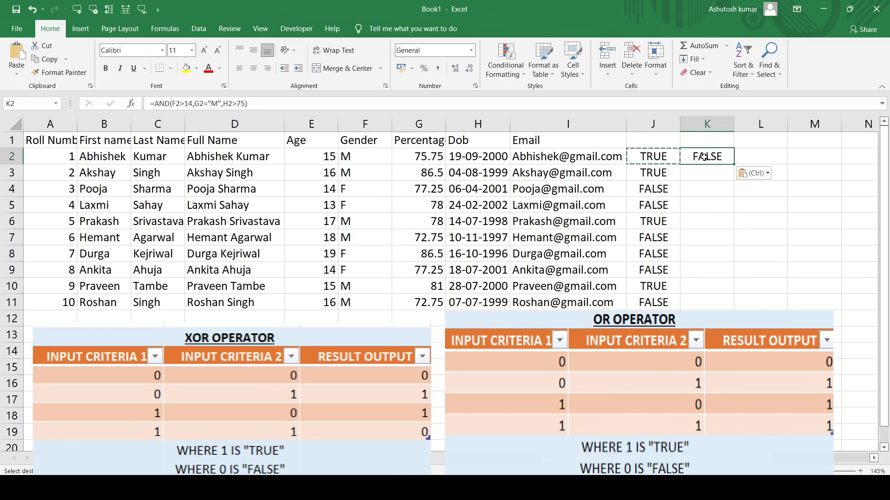
- Enter =OR(E2>14,F2="F",G2>80) in K2 and fill it down to K11
type("=")
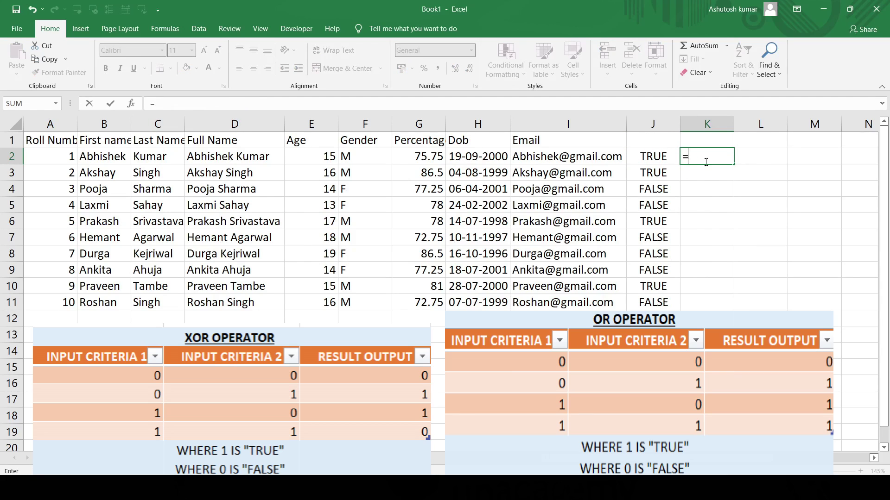
type("OR(")
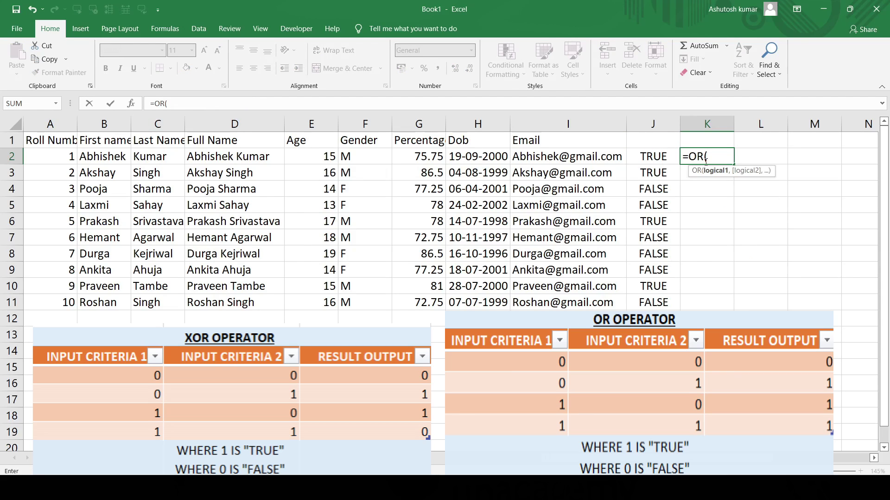
left_click(312, 156)
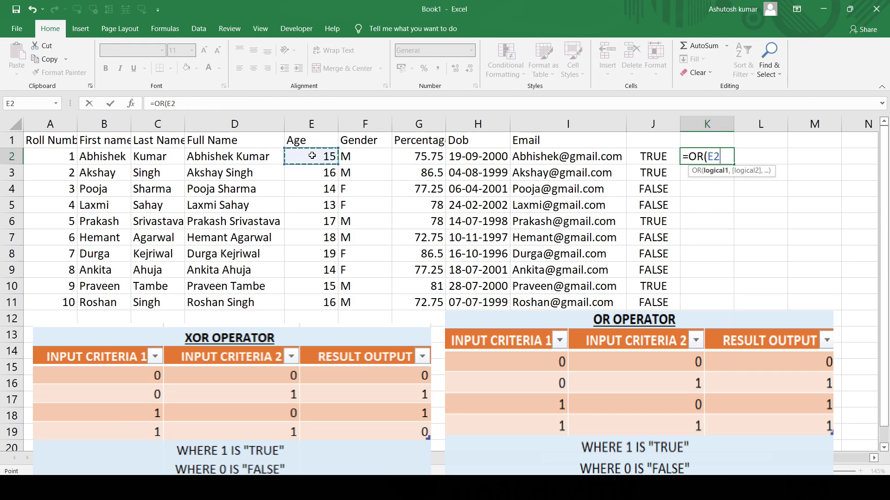
type(">14,")
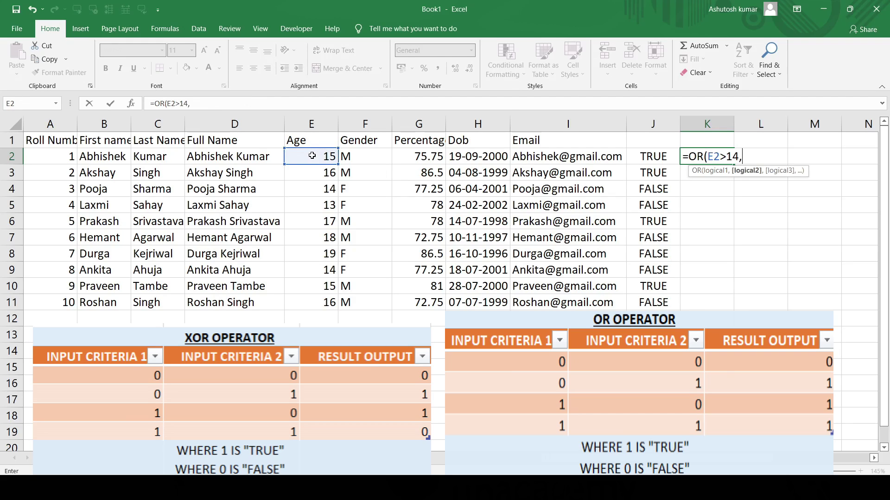
left_click(355, 160)
type("=\"F\",")
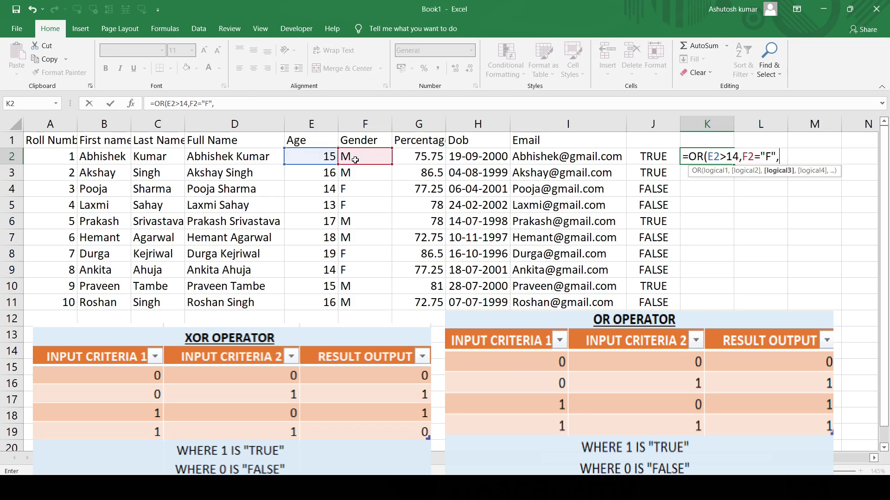
left_click(407, 159)
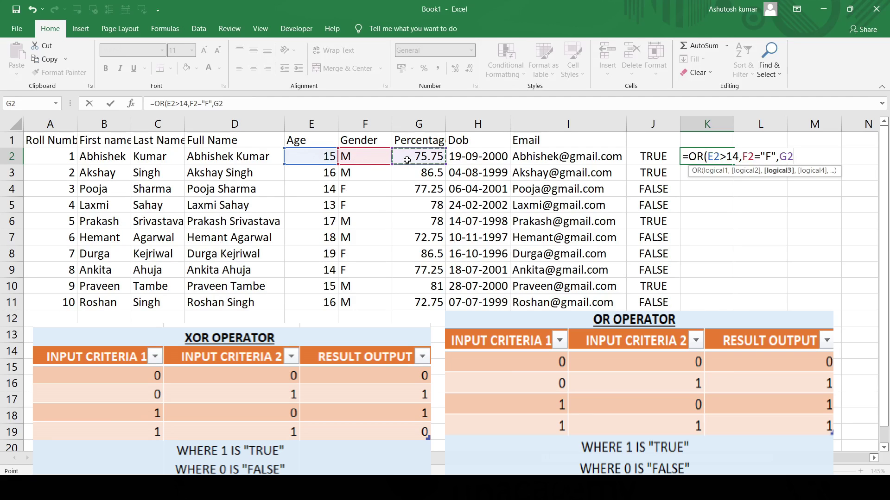
type(">80")
type(")")
key("Return")
left_click_drag(733, 164, 728, 305)
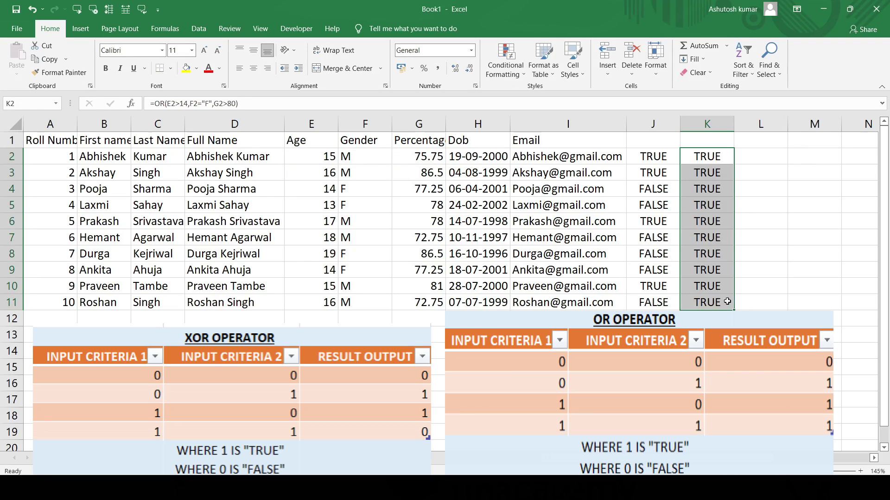
left_click(697, 224)
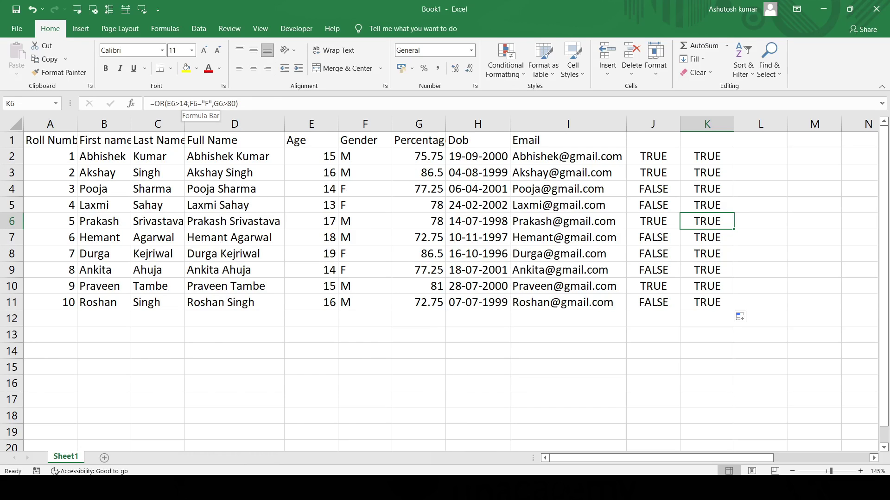
- Change K6's age condition to E6>18 so the cell returns FALSE
left_click(187, 105)
key("BackSpace")
type("8")
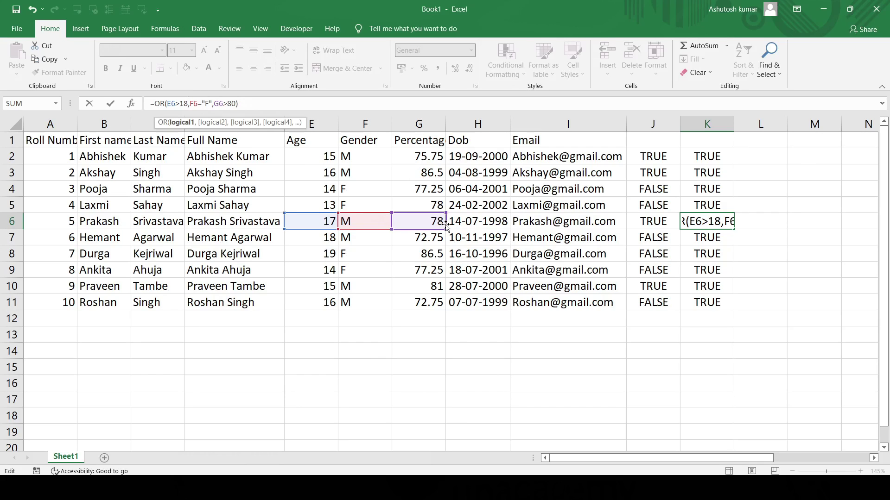
key("Return")
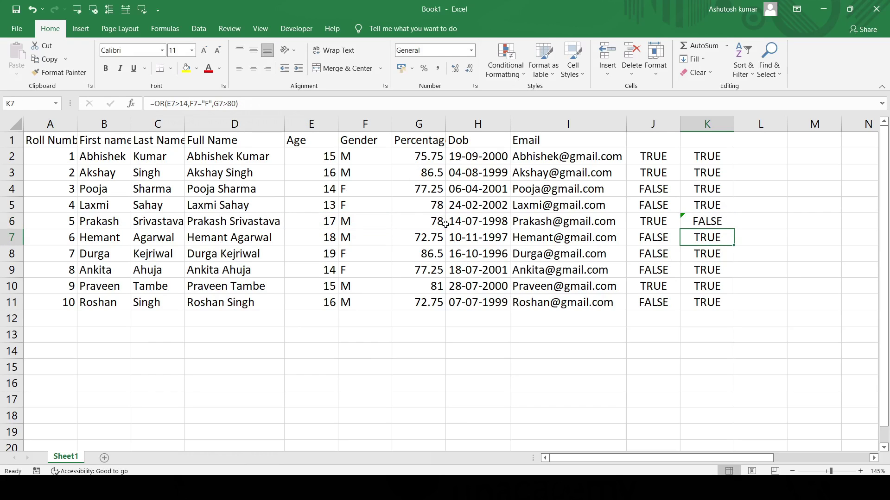
left_click(714, 222)
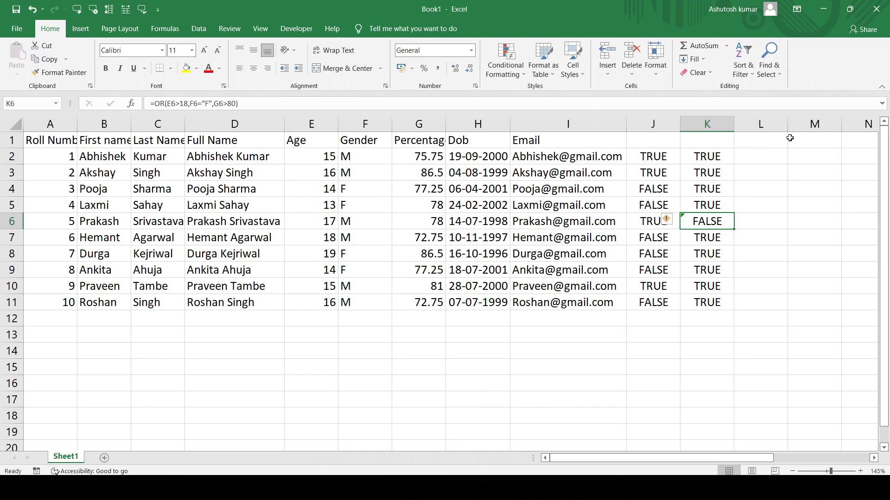
left_click(767, 157)
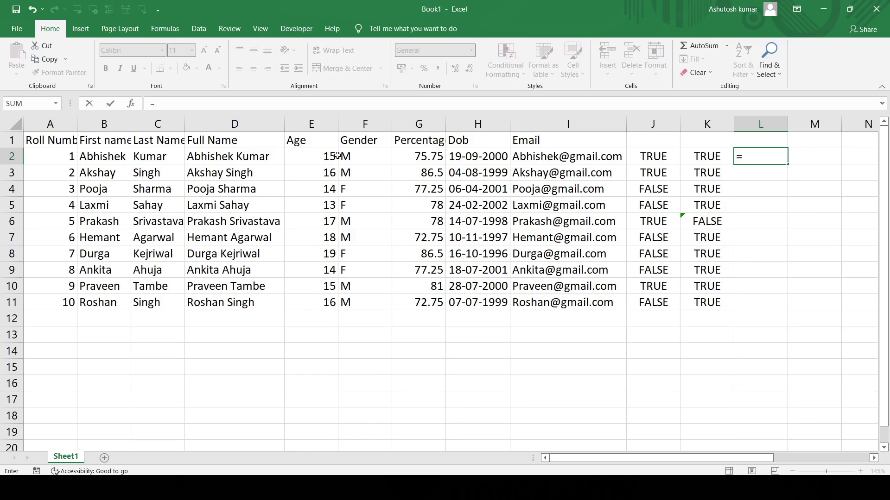
- Enter =E2/0 in L2 to produce a divide-by-zero error
left_click(324, 156)
type("/0")
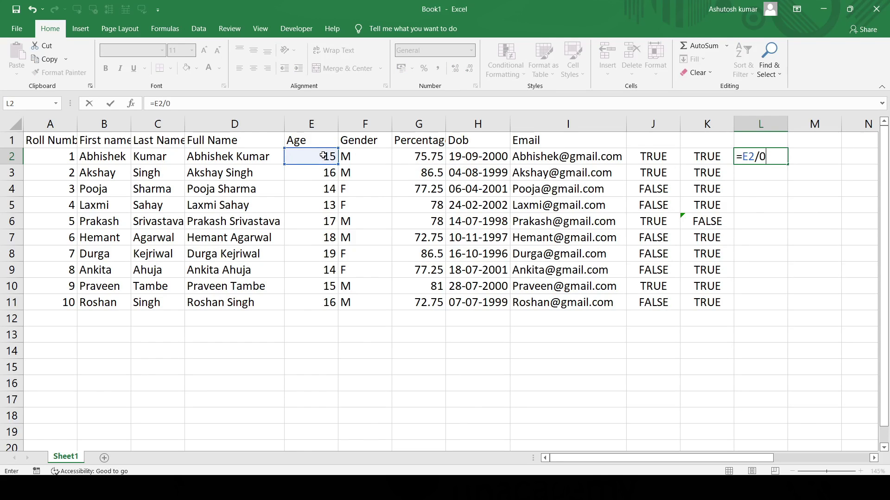
key("Return")
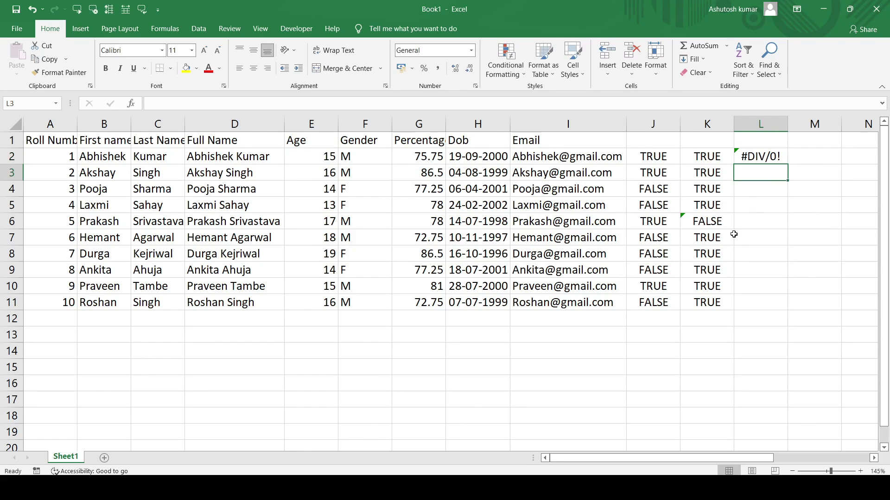
left_click(768, 157)
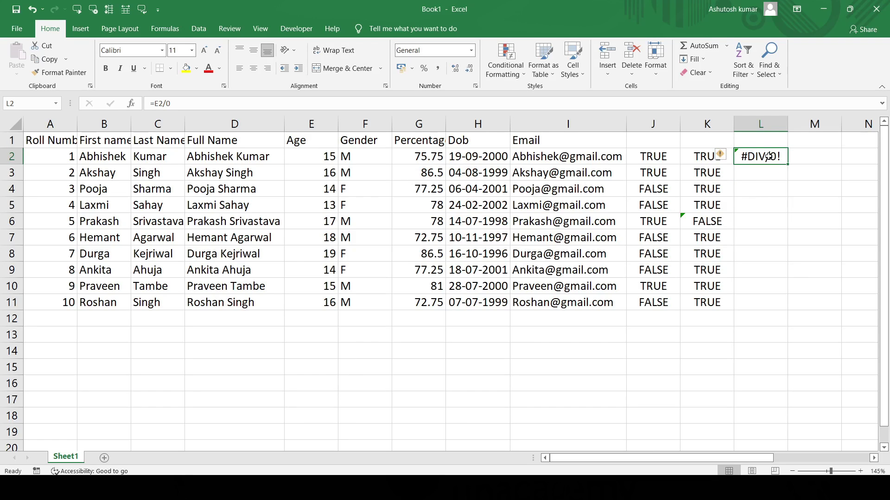
- Wrap L2's formula as =IFERROR(E2/0,"Error showing up")
left_click(156, 106)
type("IF")
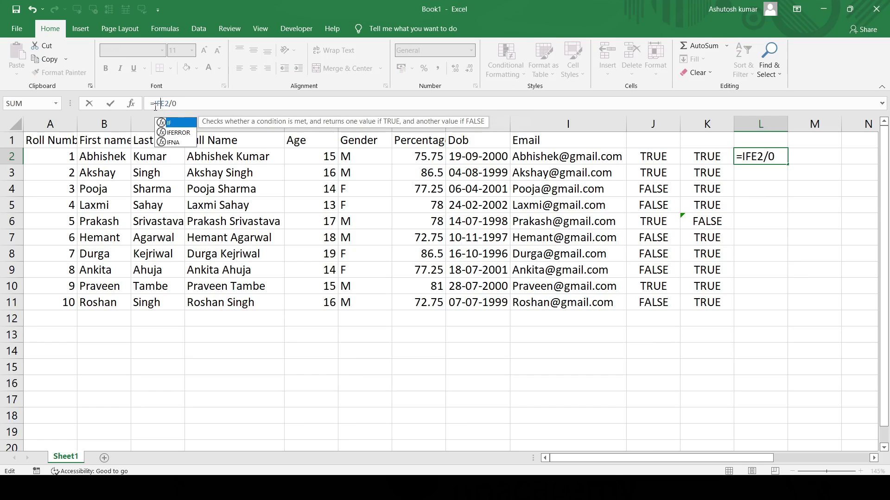
type("ERROR")
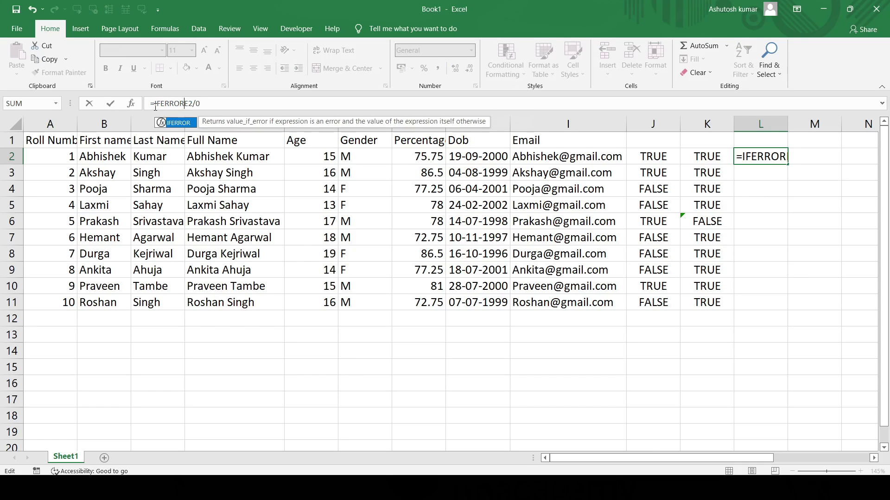
type("(")
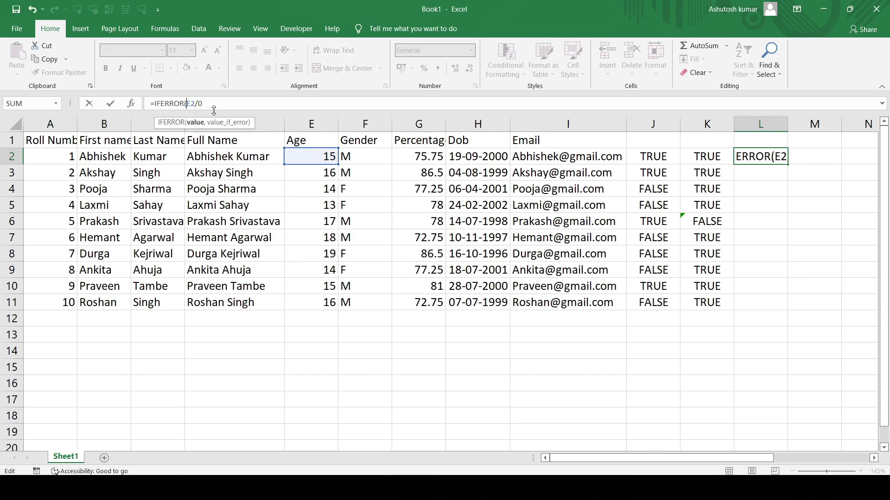
left_click(215, 107)
type(",")
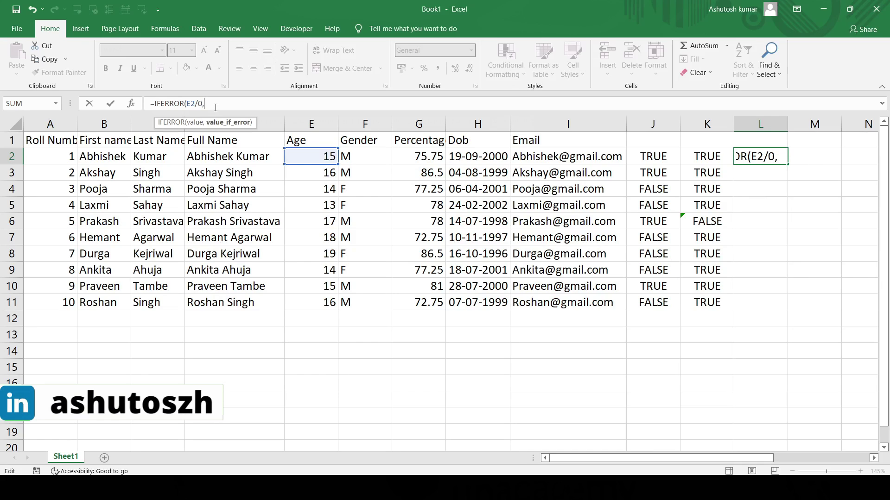
type("\"")
key("Caps_Lock")
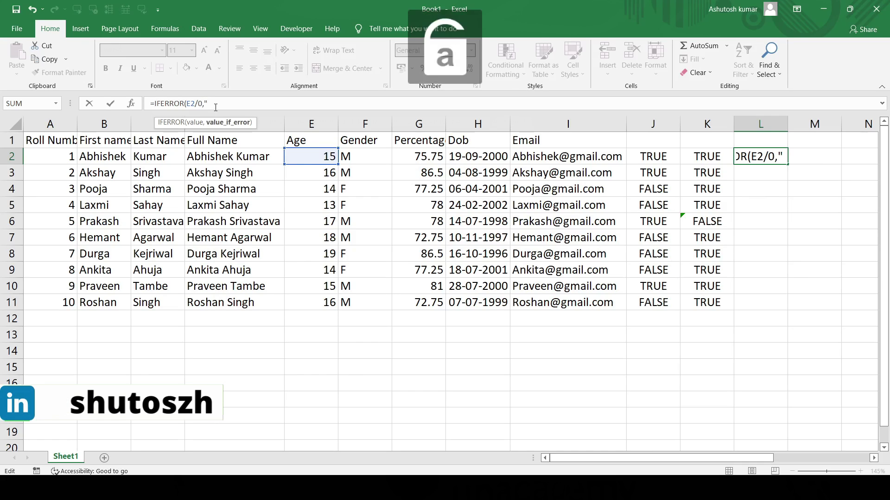
type("e")
key("Caps_Lock")
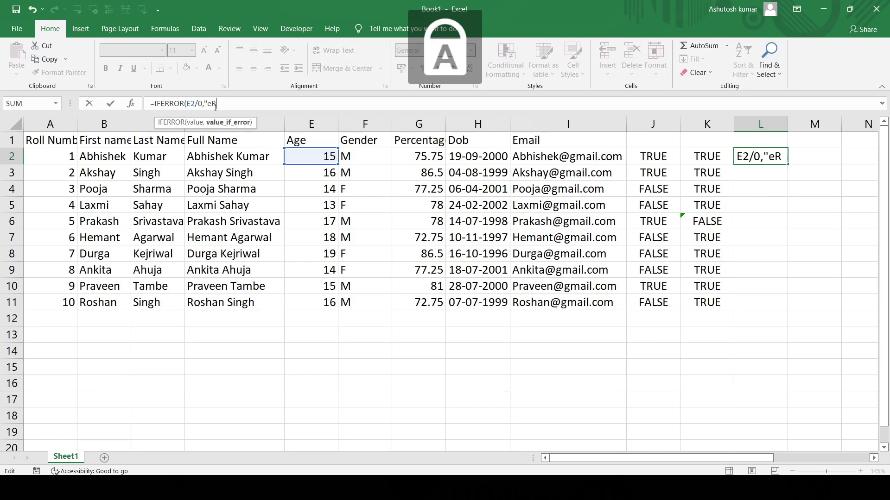
type("ERR")
key("BackSpace")
key("BackSpace")
key("BackSpace")
key("BackSpace")
type("E")
key("Caps_Lock")
type("r")
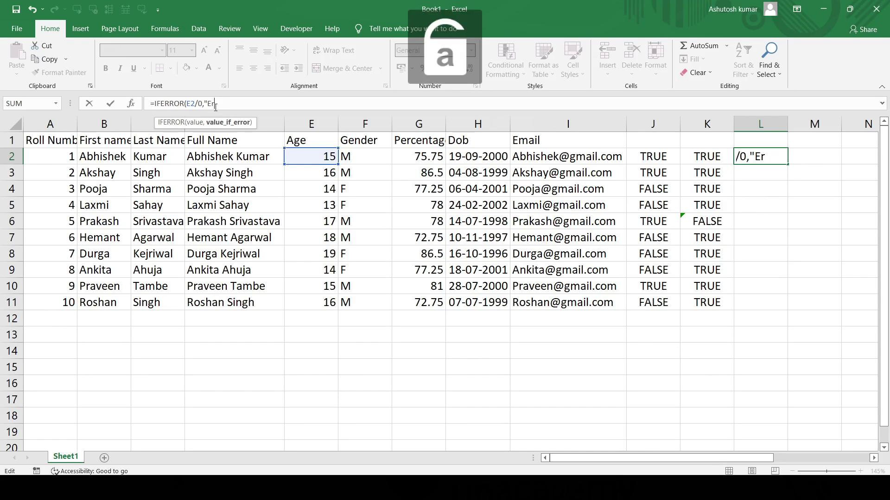
type("ror showing up")
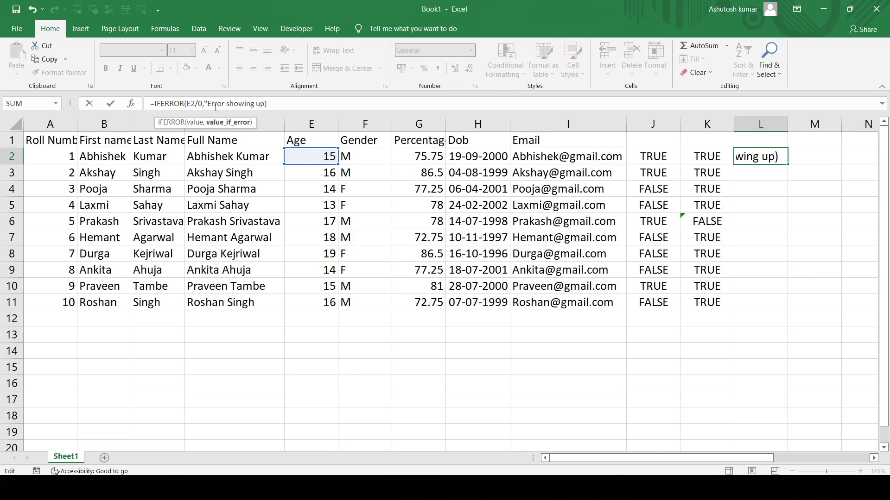
type("\")")
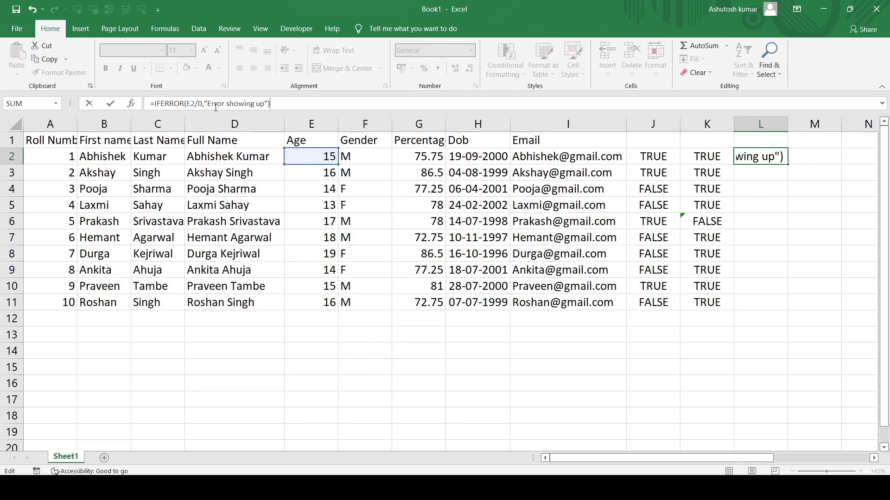
key("Return")
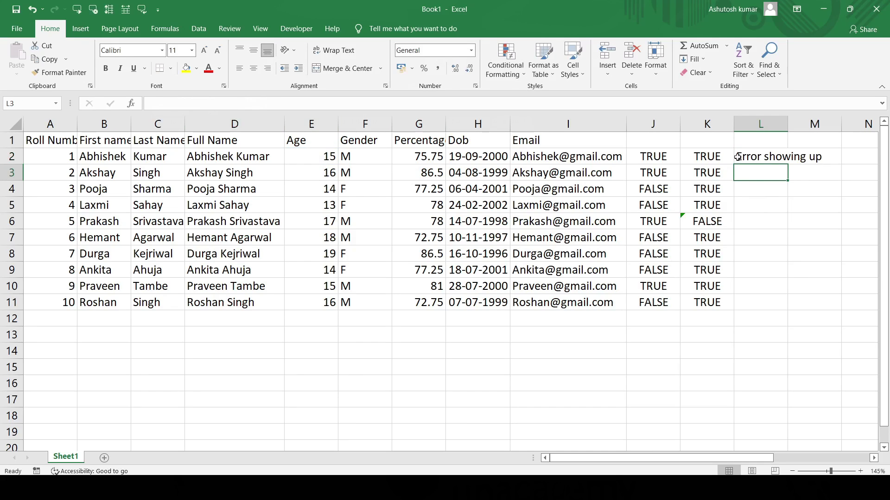
left_click(742, 156)
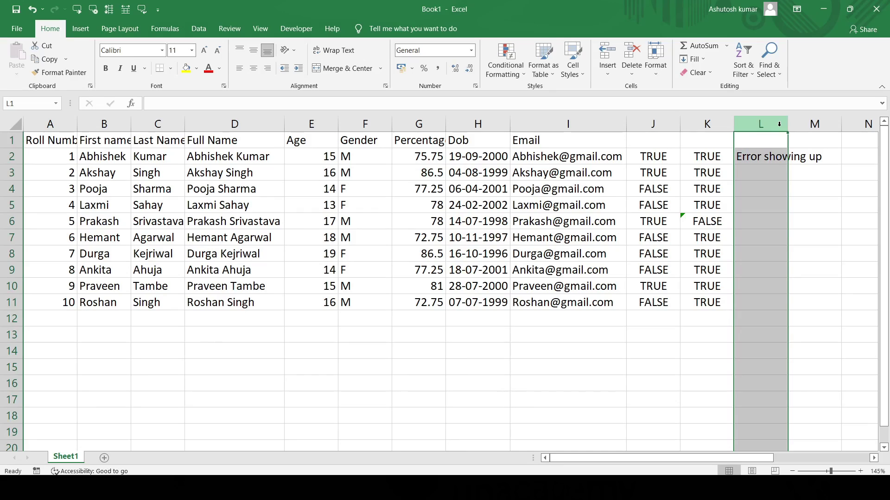
- Enter =NOT(J2) in L2 (FALSE) and =NOT(L2) in M2 (TRUE)
left_click(759, 156)
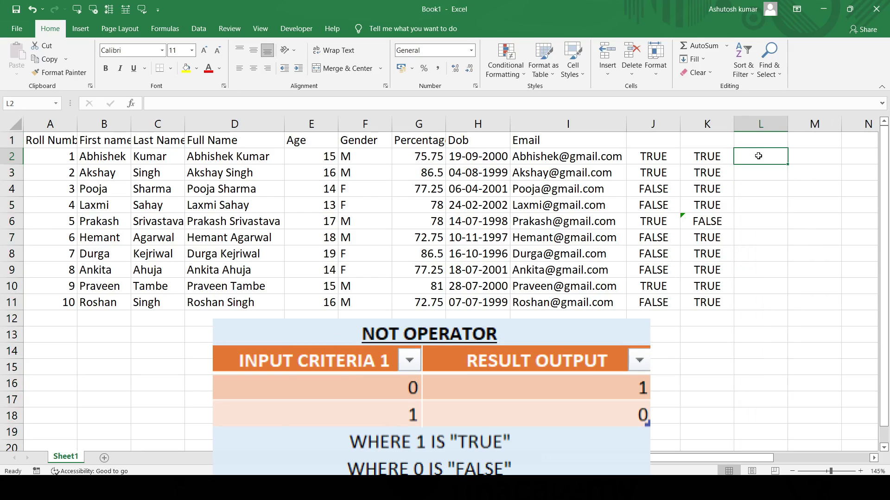
type("=n")
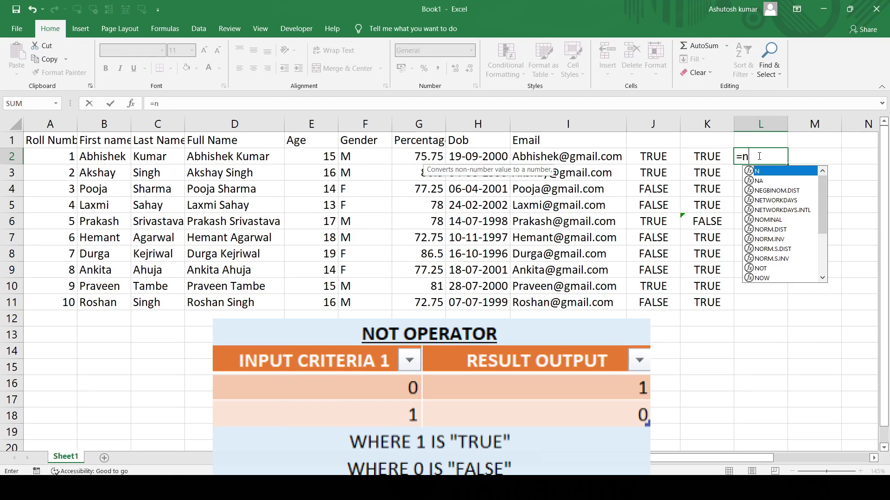
type("ot(")
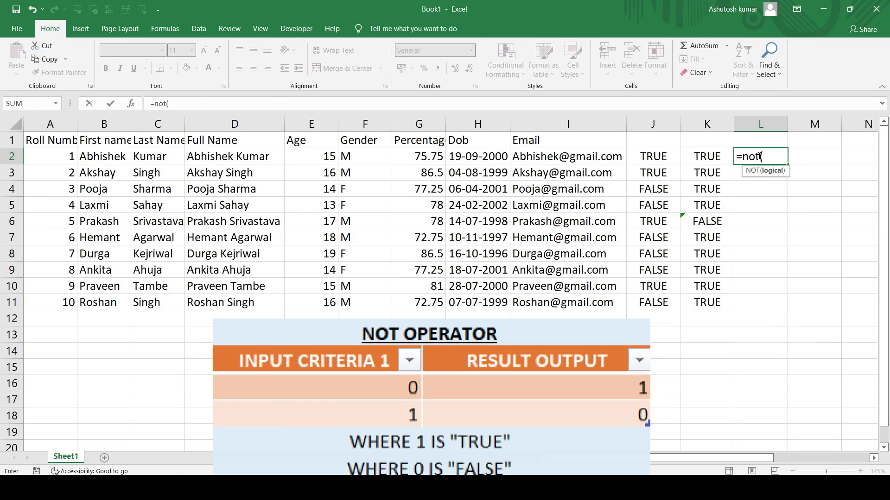
left_click(664, 156)
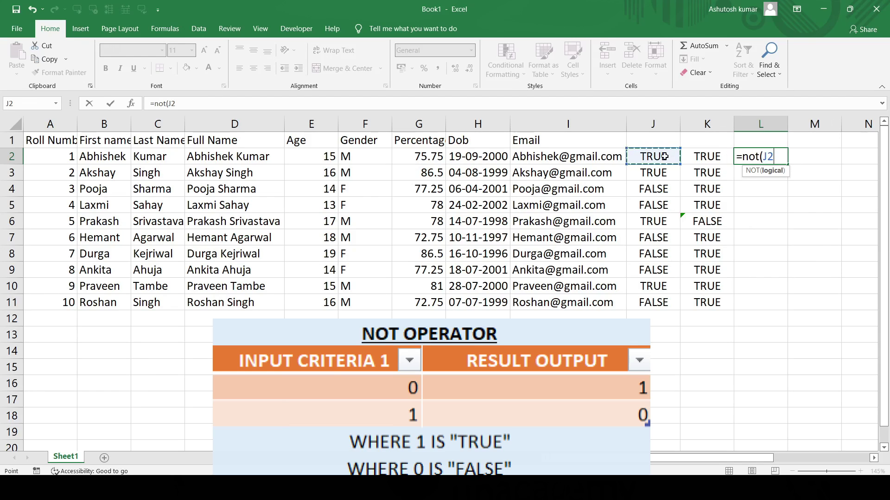
key("Return")
double_click(831, 159)
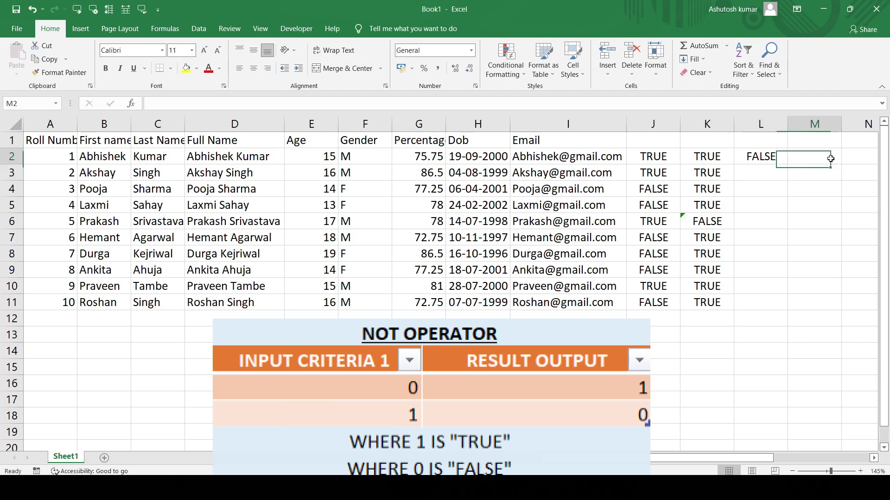
type("=not(")
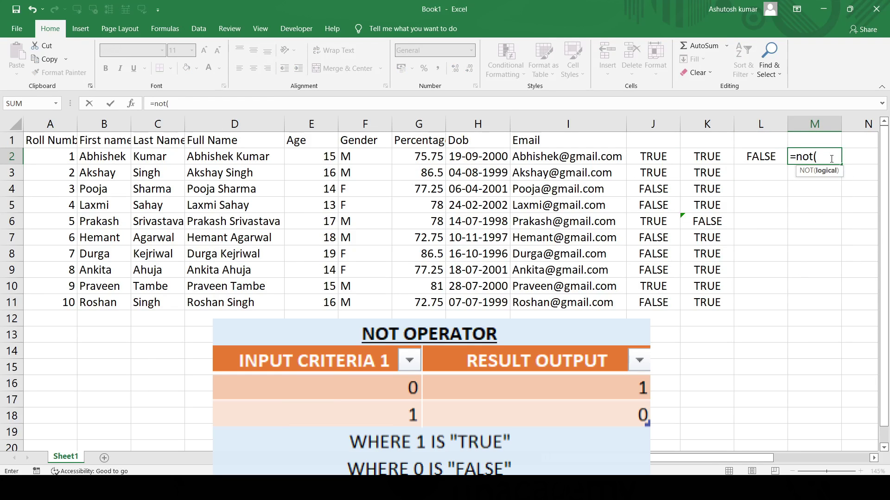
left_click(763, 157)
key("Return")
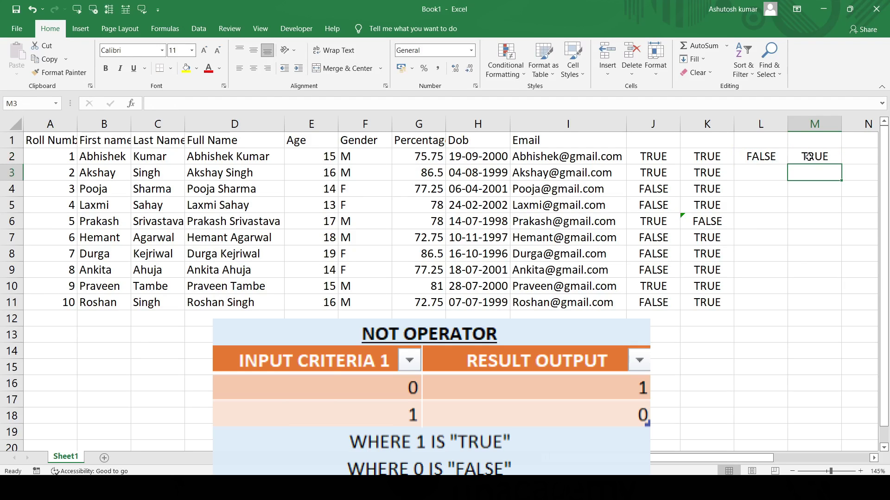
left_click(813, 156)
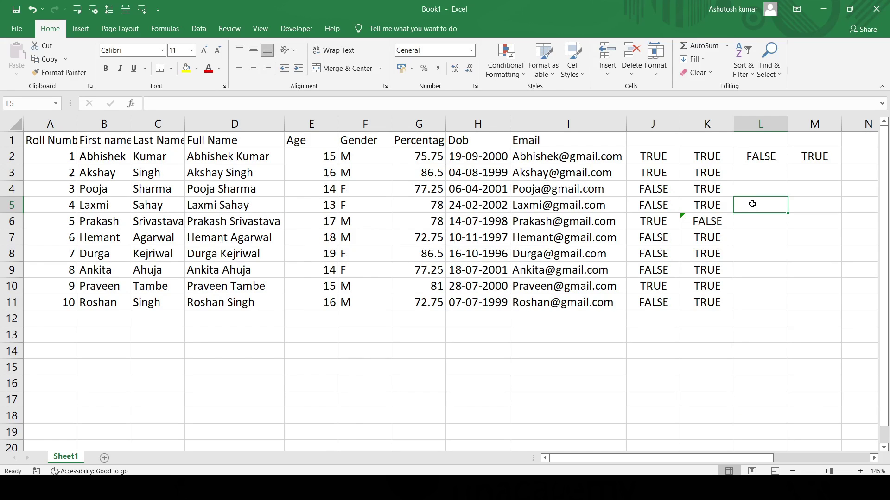
- Enter =IF(E5=13,TRUE()) in L5 so it returns TRUE for the 13-year-old
type("=")
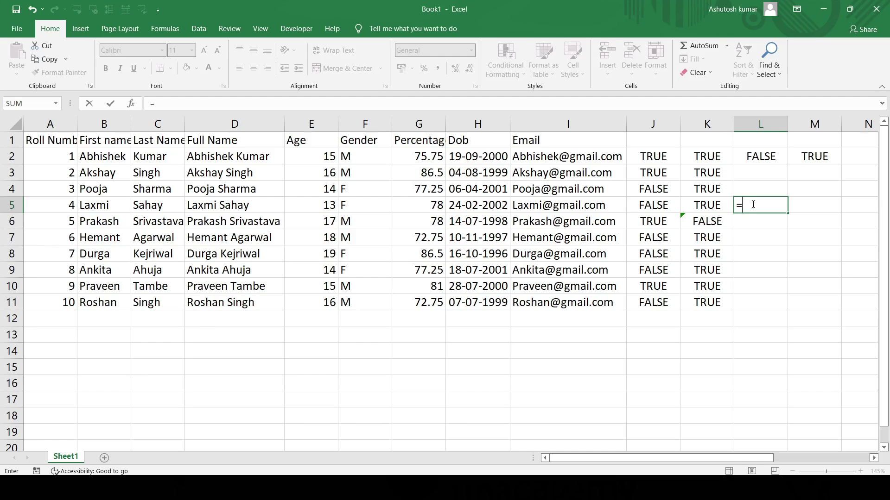
type("if")
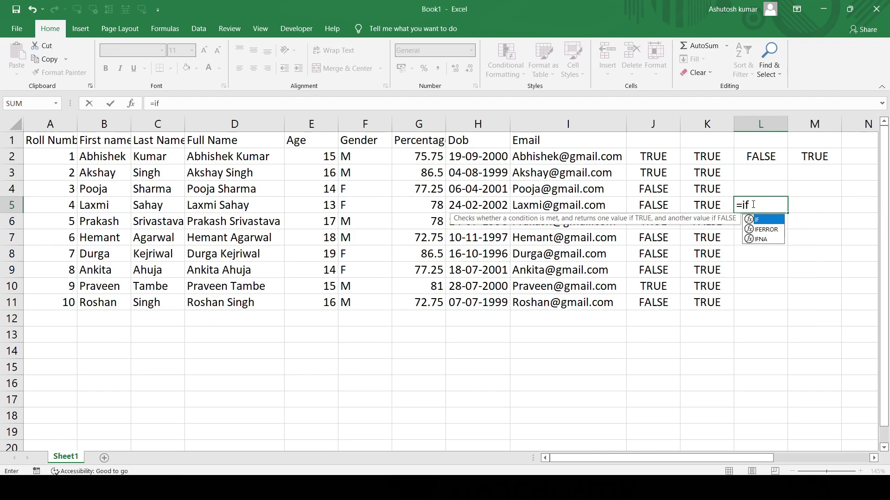
type("(")
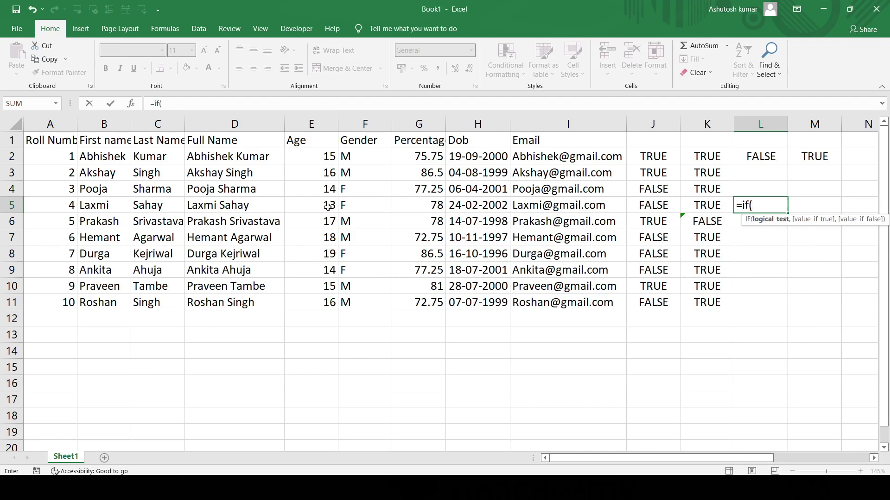
left_click(328, 207)
type("=13,")
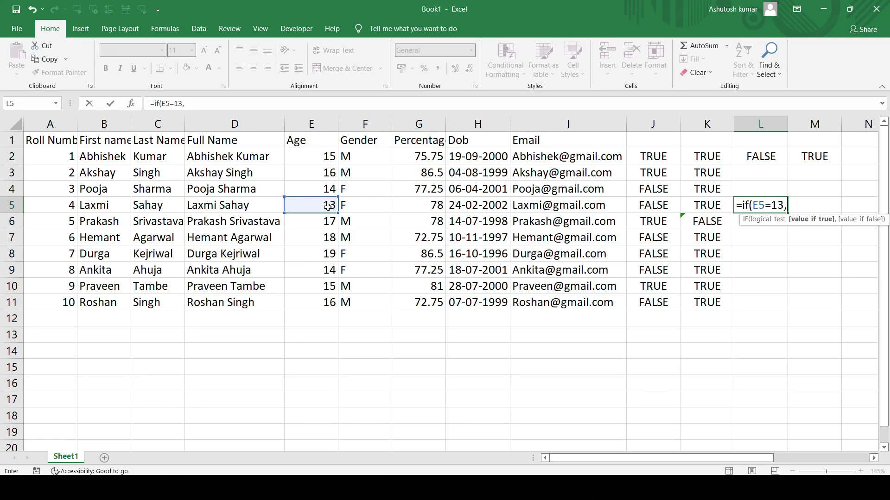
type("true")
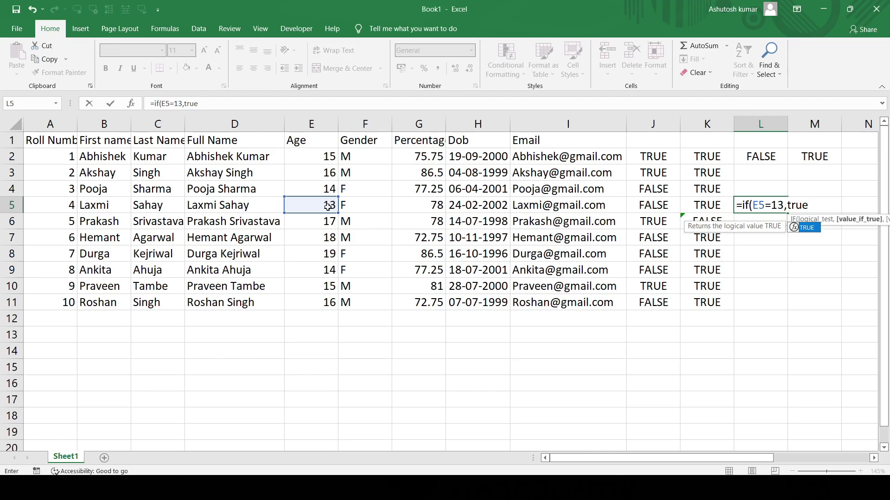
type("())")
key("Return")
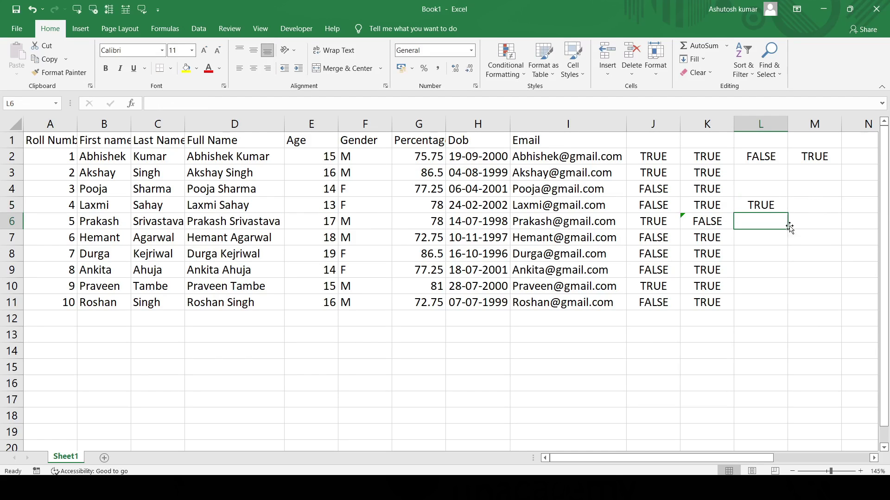
left_click(778, 204)
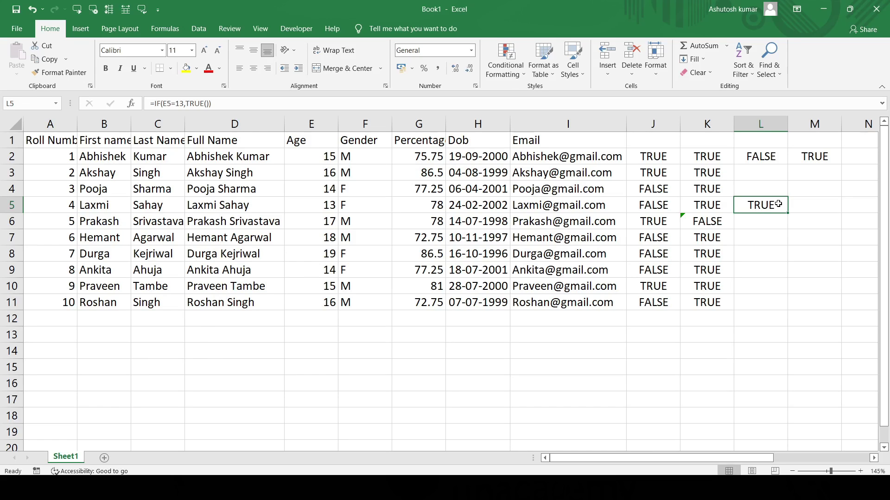
left_click(765, 235)
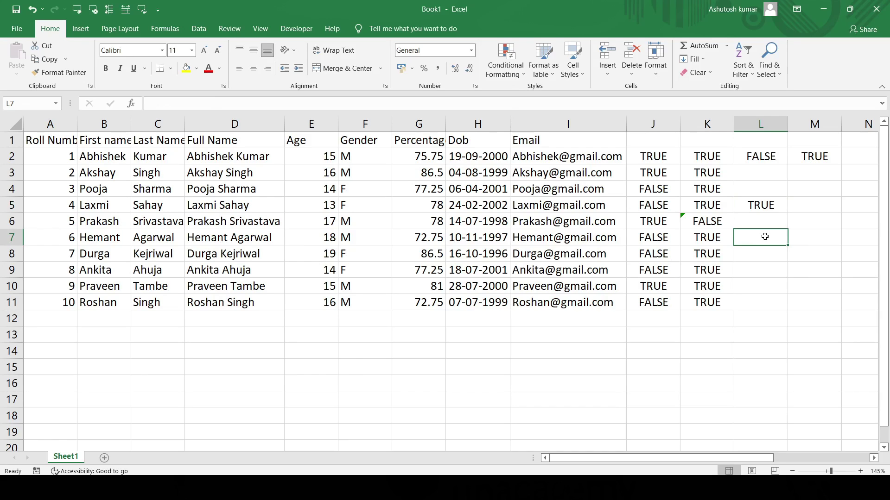
- Type the operators =, !=, > and < into L7 through L10
type("=")
key("Return")
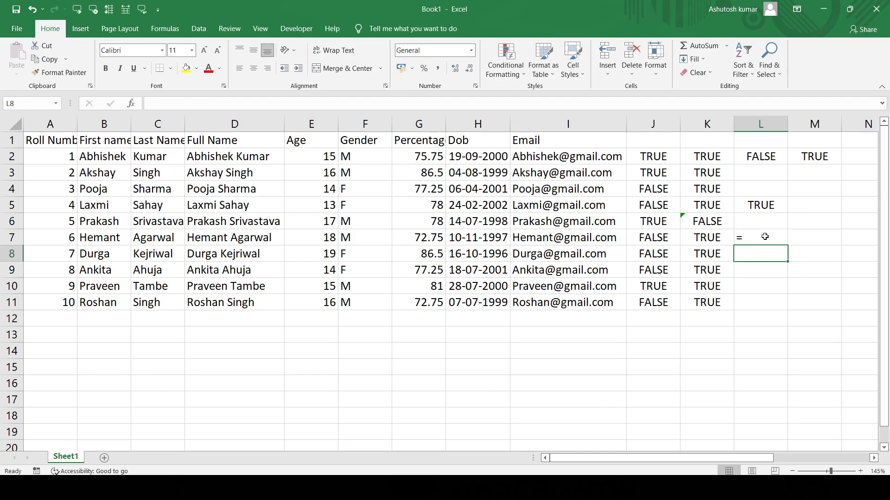
type("!=")
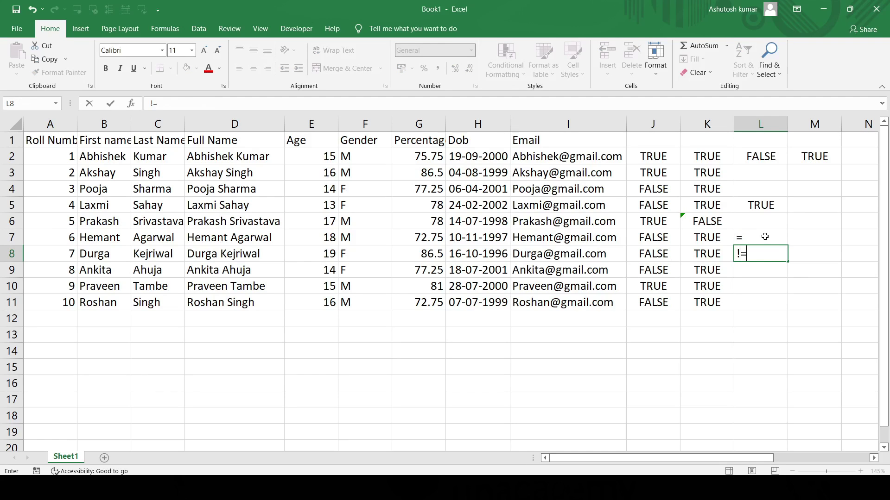
key("Return")
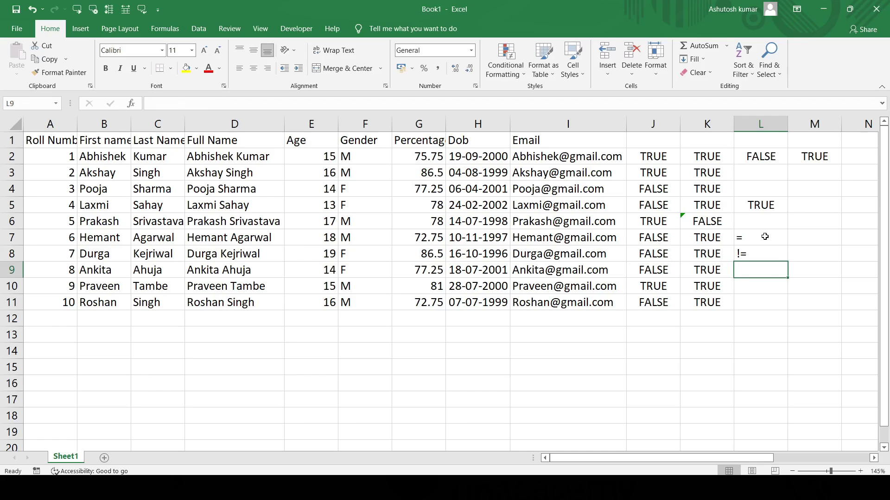
type(">")
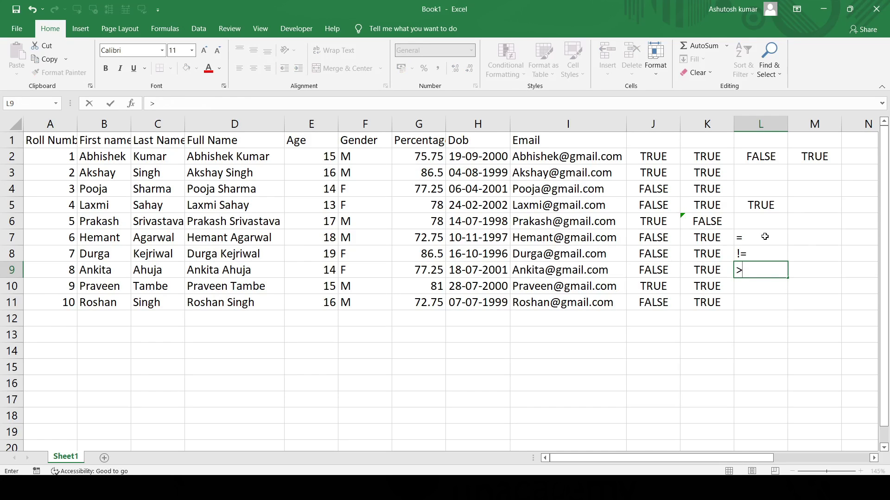
key("Return")
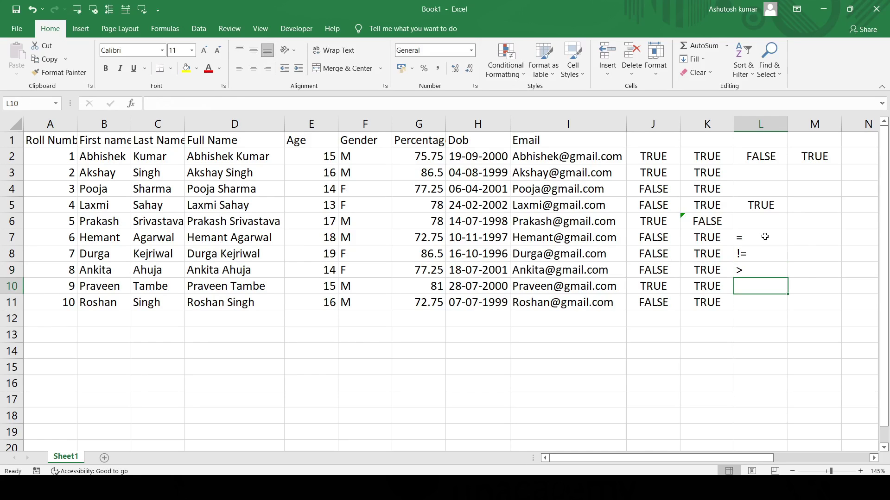
type("<")
key("Return")
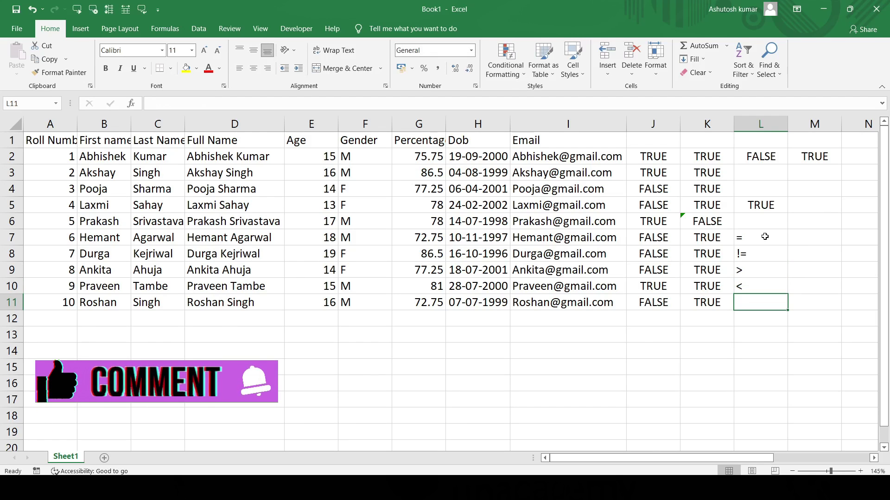
left_click(762, 238)
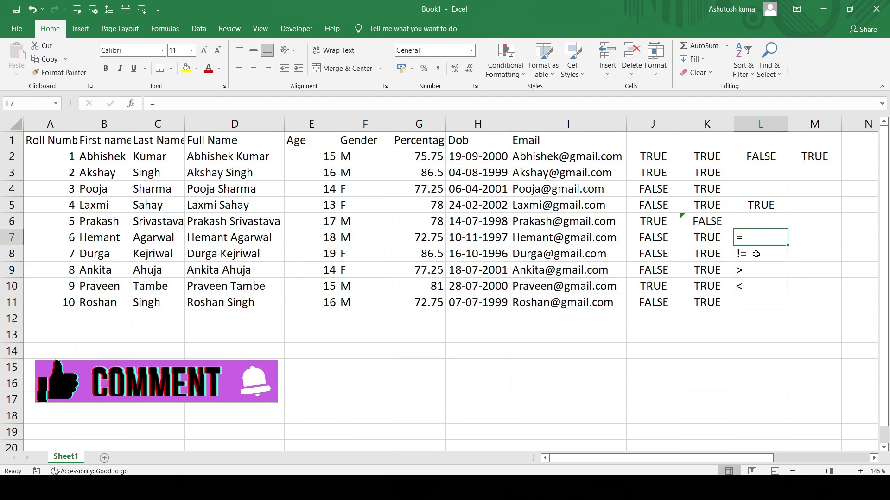
- Fill the operator cells L7:L10 with orange
left_click_drag(756, 254, 756, 286)
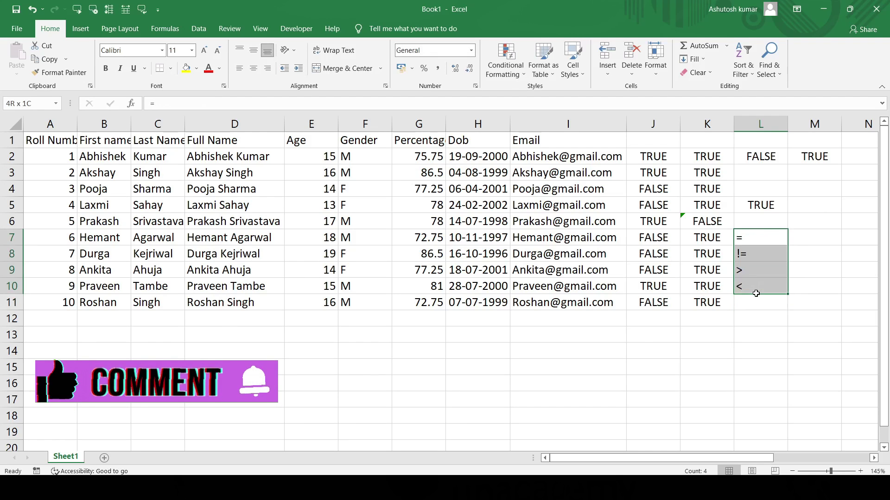
left_click(196, 69)
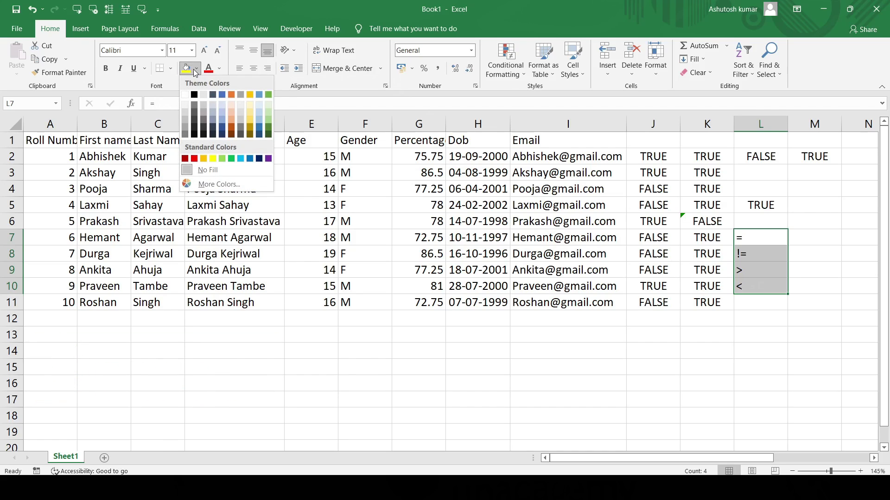
left_click(231, 95)
left_click(762, 330)
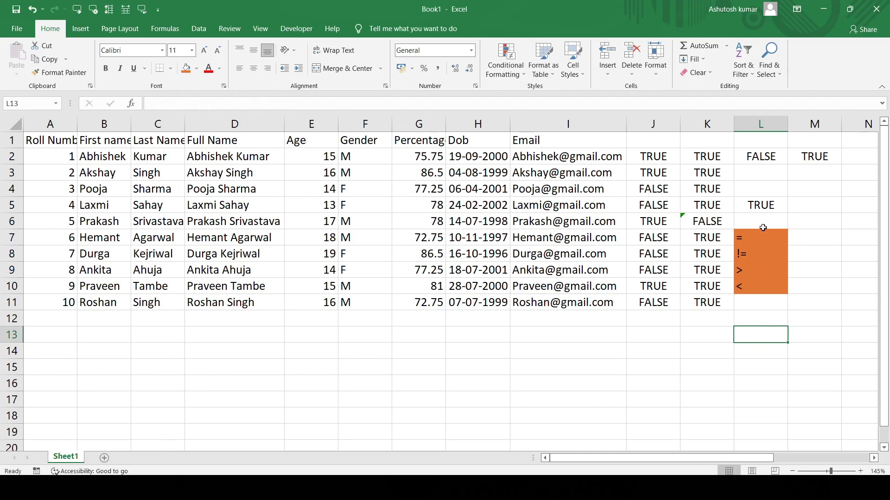
- Label the operators equal, not equal, greater than and less than in M7:M10
left_click(793, 237)
type("qua")
key("BackSpace")
key("BackSpace")
key("BackSpace")
type("e")
key("BackSpace")
type("equal")
key("Return")
type("n")
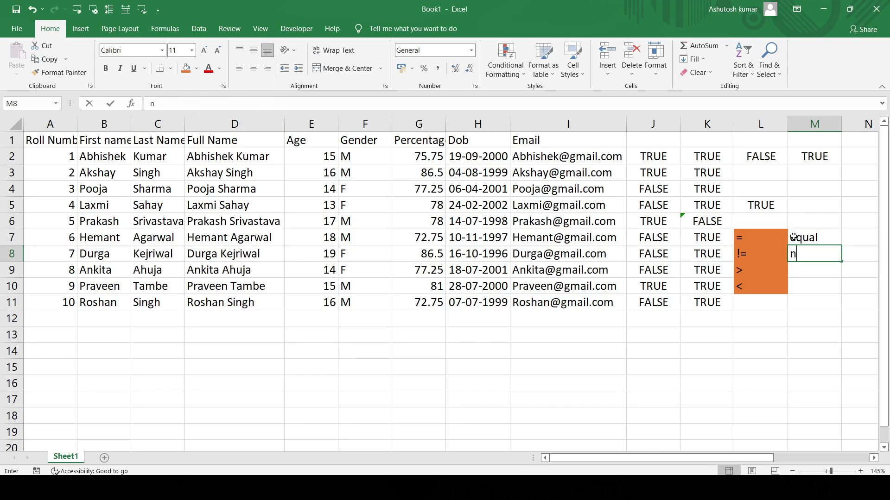
type("ot equal")
key("Return")
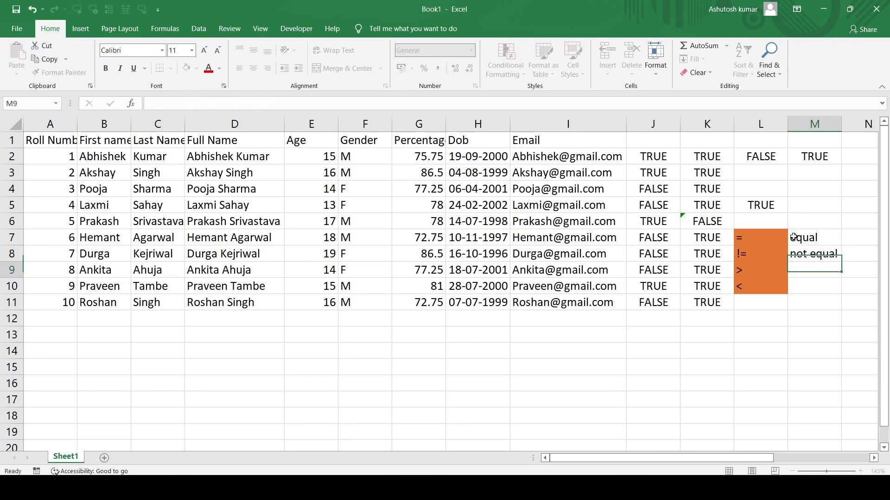
type("grea")
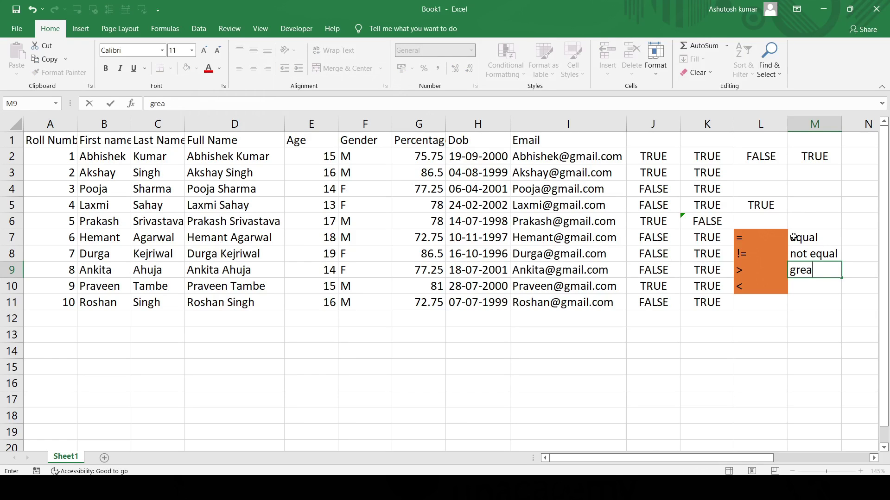
type("ter than")
key("Return")
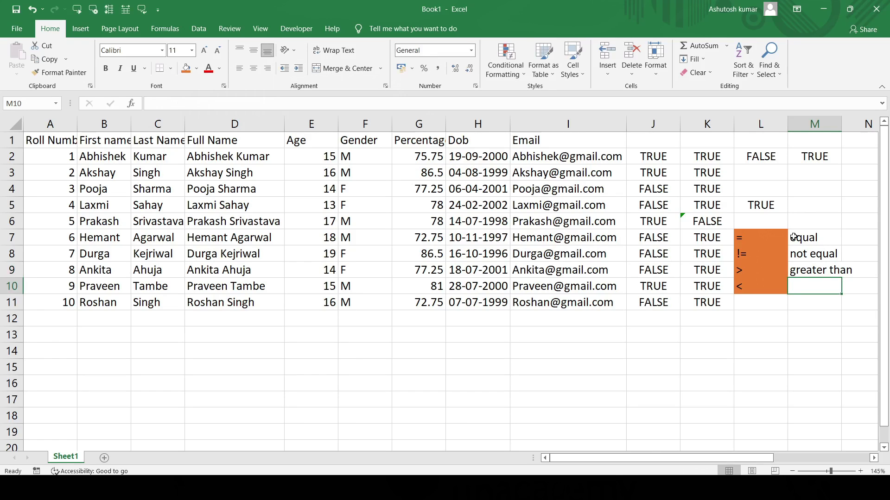
type("less than")
key("Return")
type("\\")
key("BackSpace")
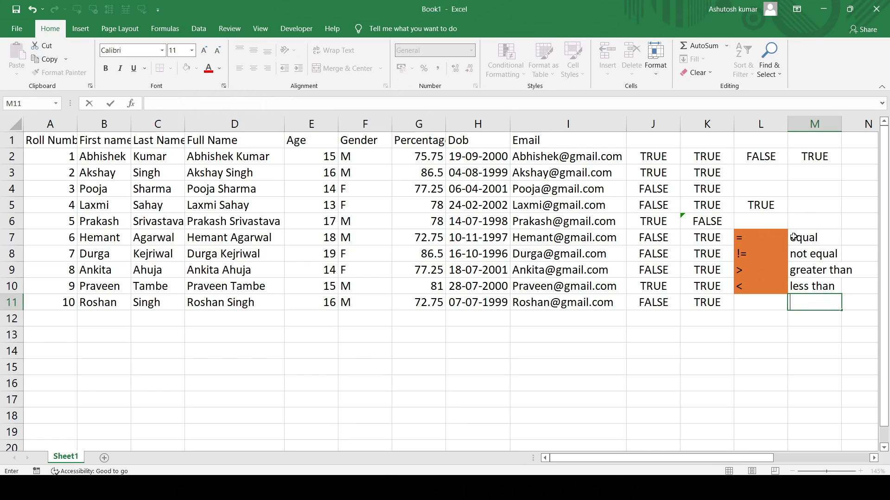
left_click(315, 335)
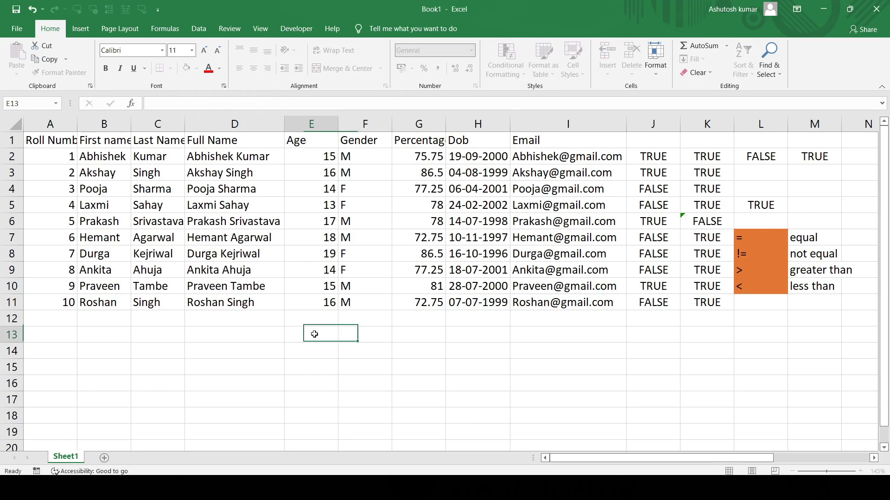
- Enter the comparison =E2=15 in E13, which returns TRUE
double_click(315, 334)
type("=")
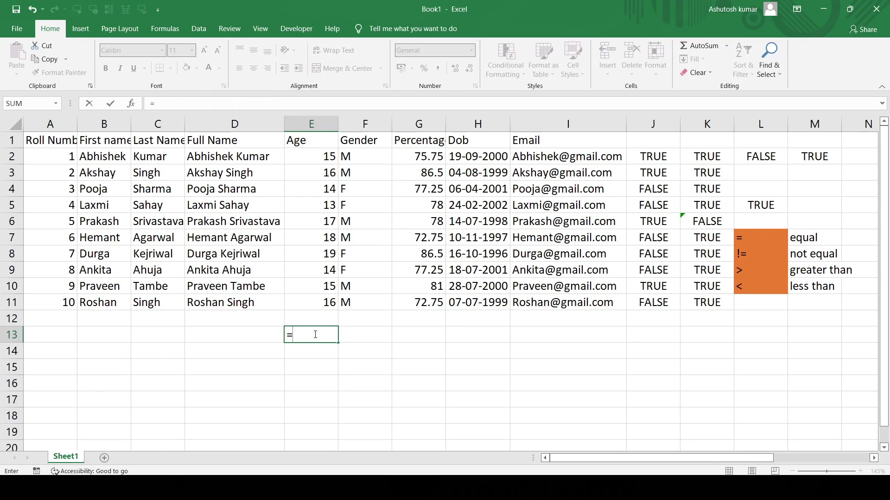
left_click(314, 158)
type("=15")
key("Return")
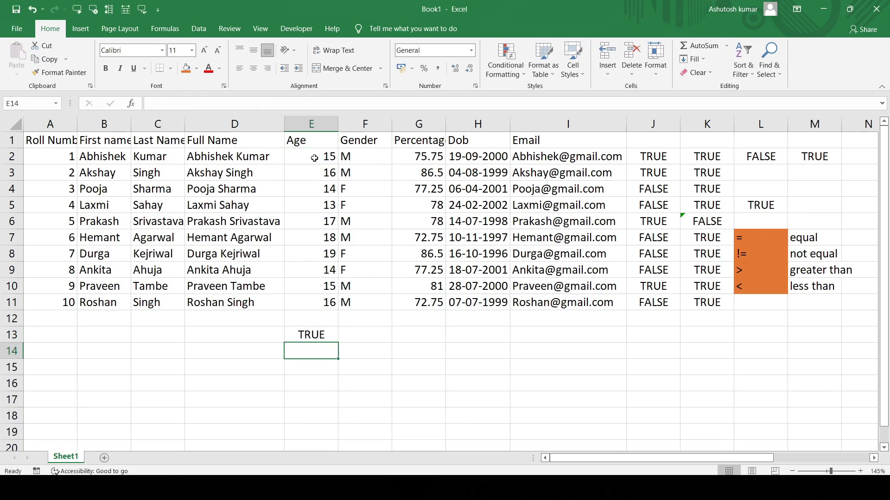
left_click(330, 328)
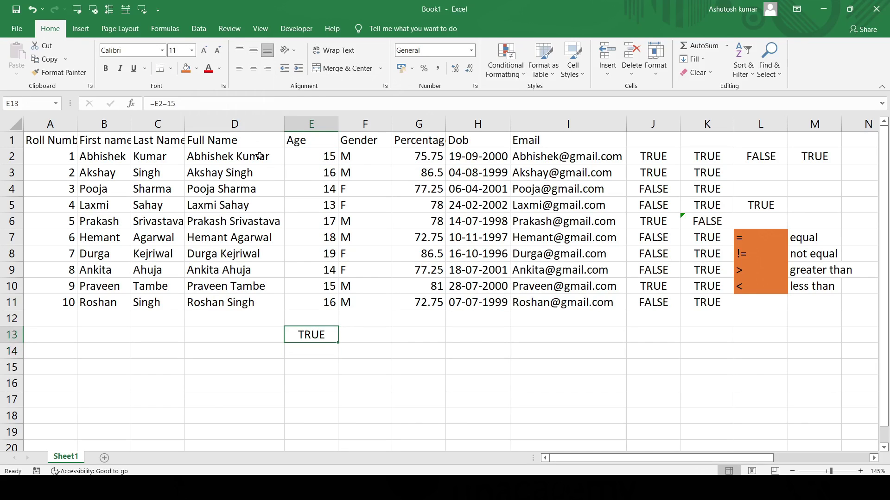
- Change E13's comparison to =E2=16 so it returns FALSE
left_click(181, 103)
key("BackSpace")
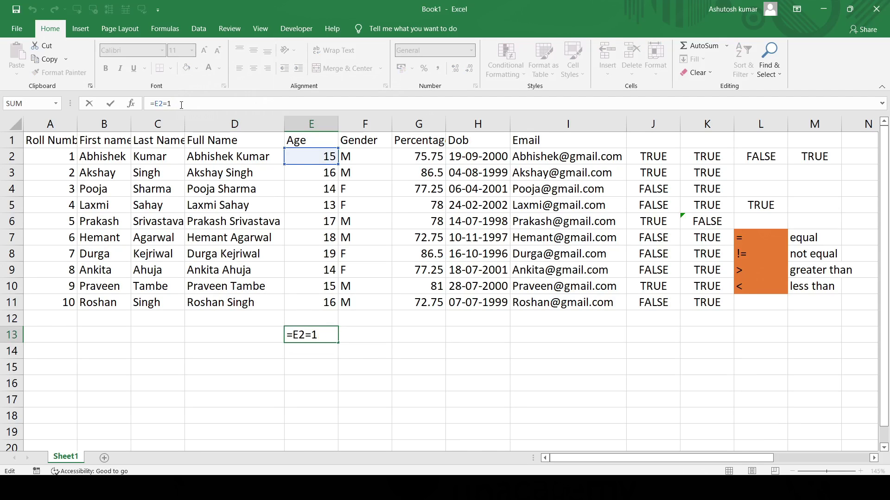
type("6")
key("Return")
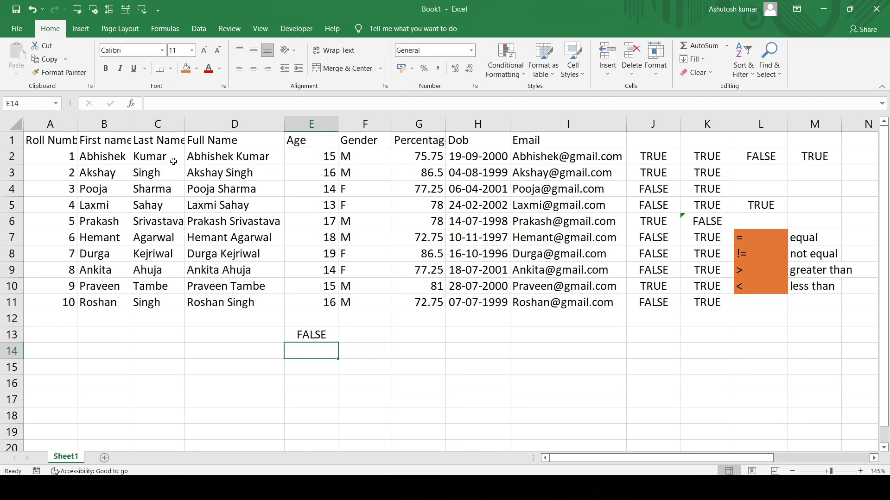
left_click(324, 334)
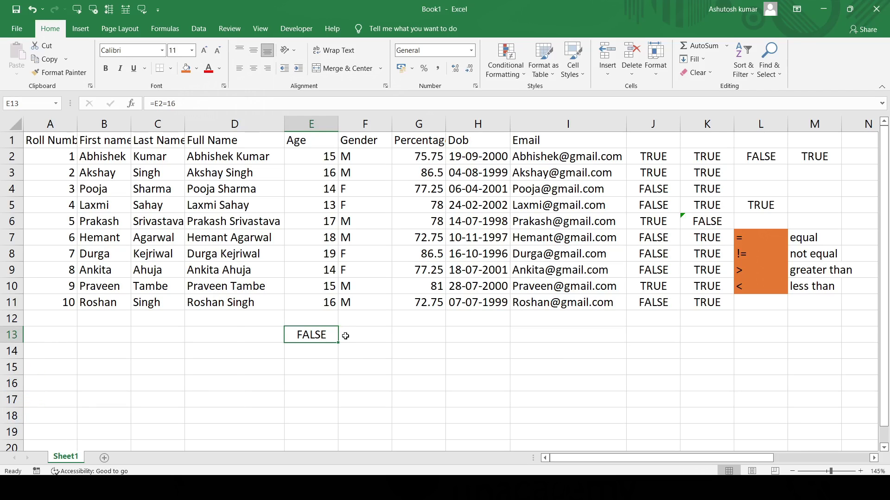
- Enter =E2!=16 in F13 and accept Excel's correction to =E2<>16, returning TRUE
left_click(347, 335)
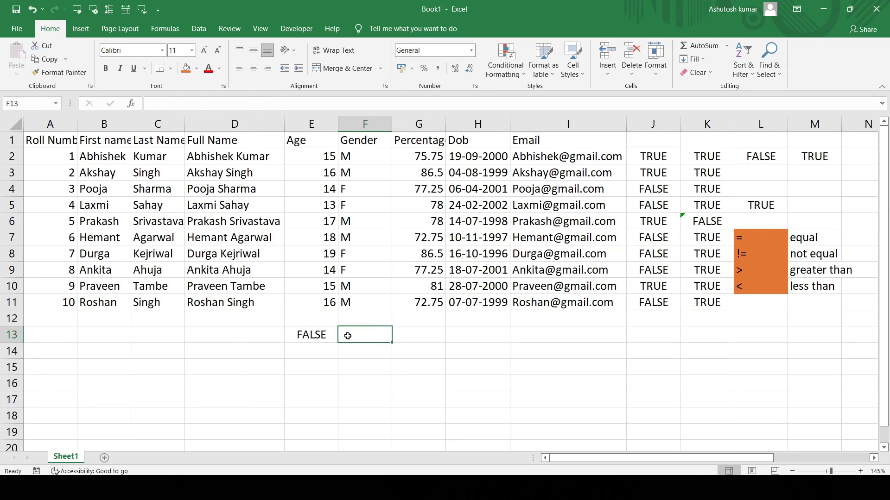
type("=")
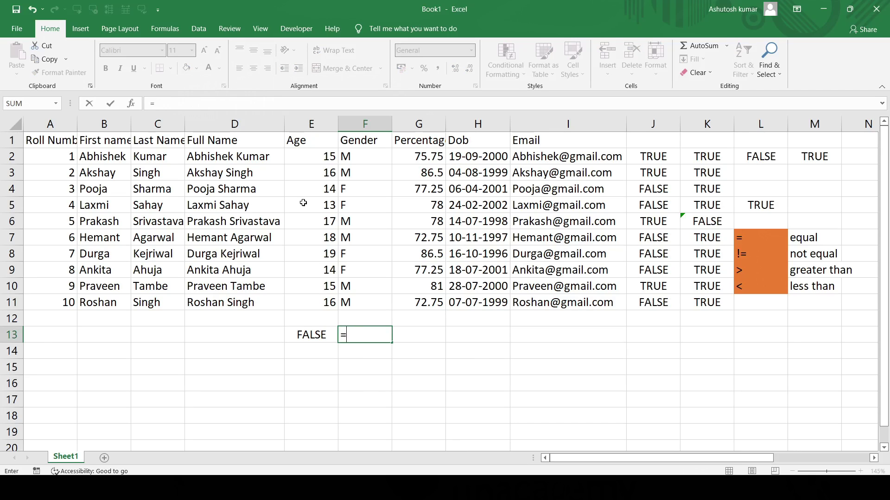
left_click(302, 157)
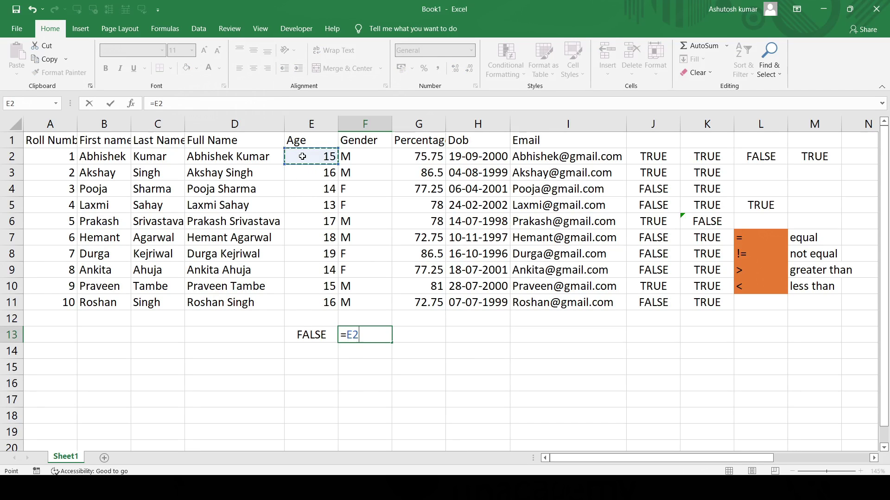
type("!=16")
key("Return")
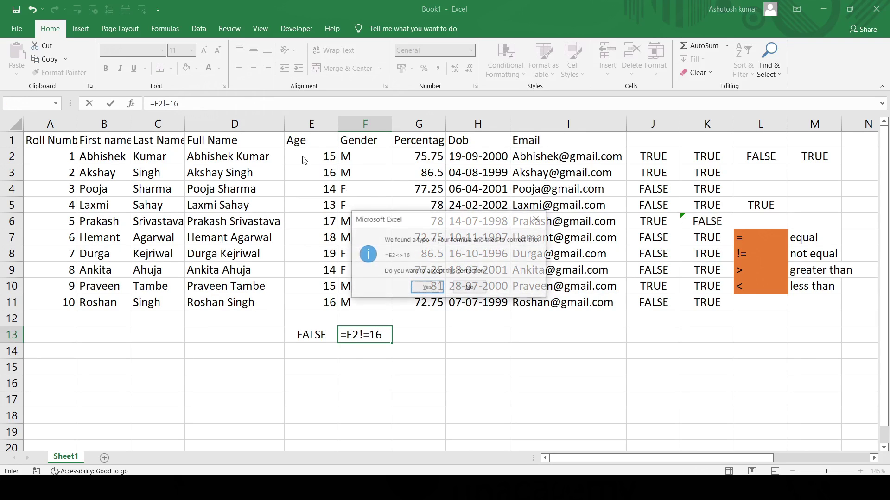
left_click(426, 288)
left_click(378, 336)
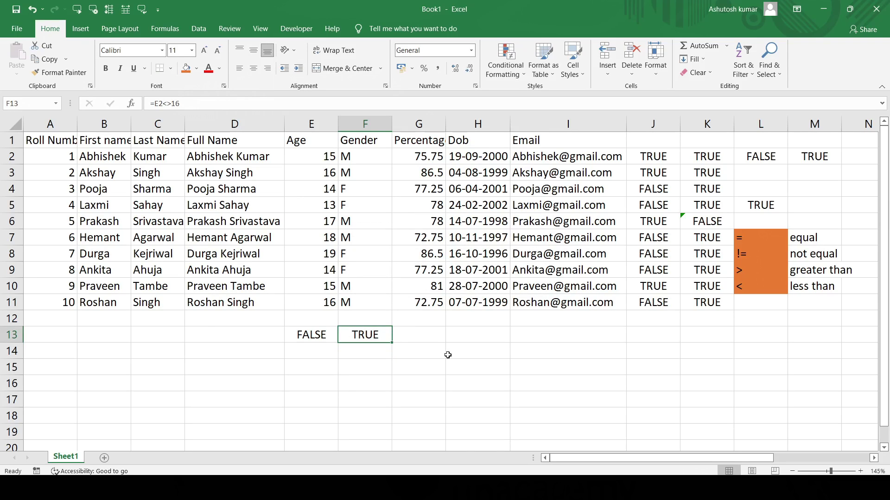
left_click(749, 256)
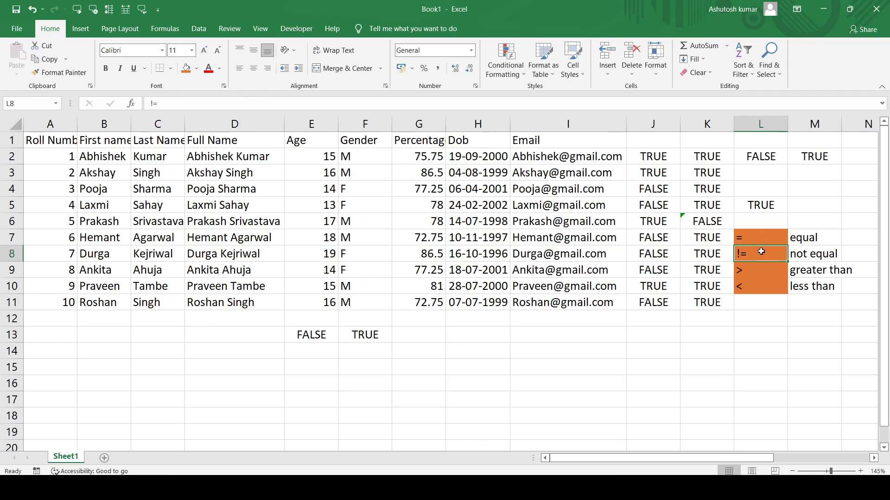
- Append ',<>' to the not-equal legend text in L8
double_click(762, 253)
type(",<>")
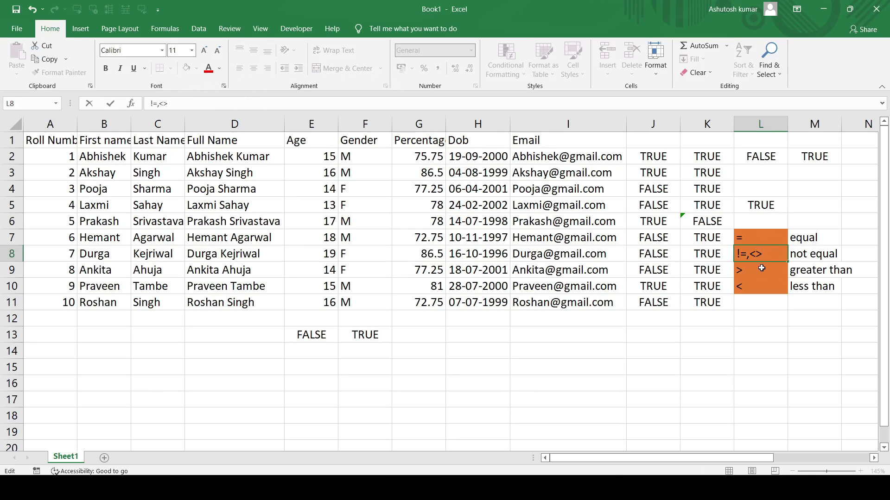
left_click(370, 330)
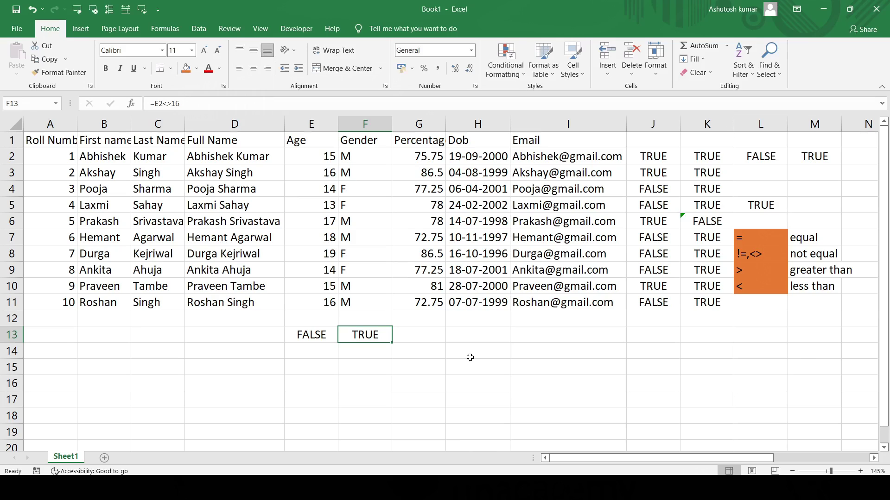
- Change the F13 formula to =E2<>15 so it returns FALSE
left_click(204, 104)
key("BackSpace")
type("5")
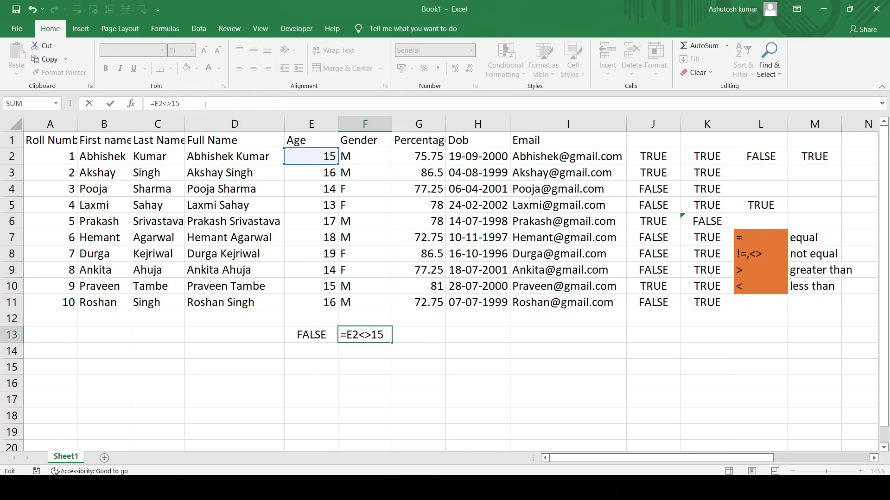
key("Return")
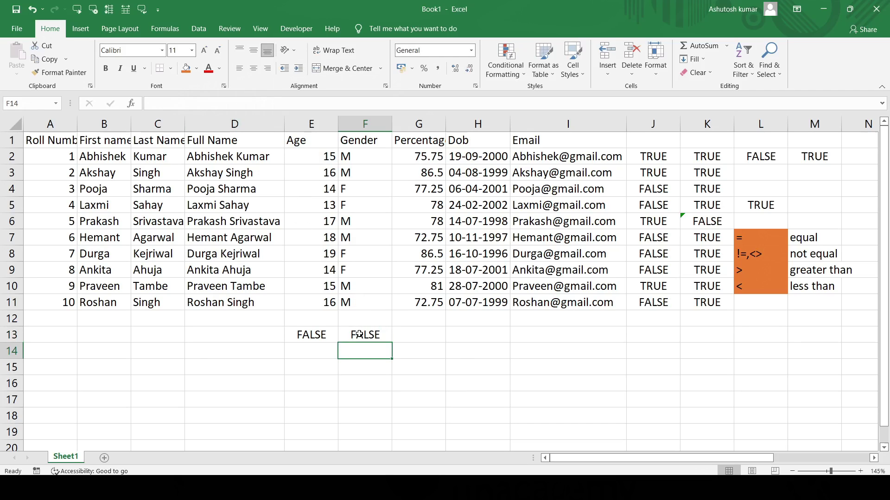
left_click(360, 334)
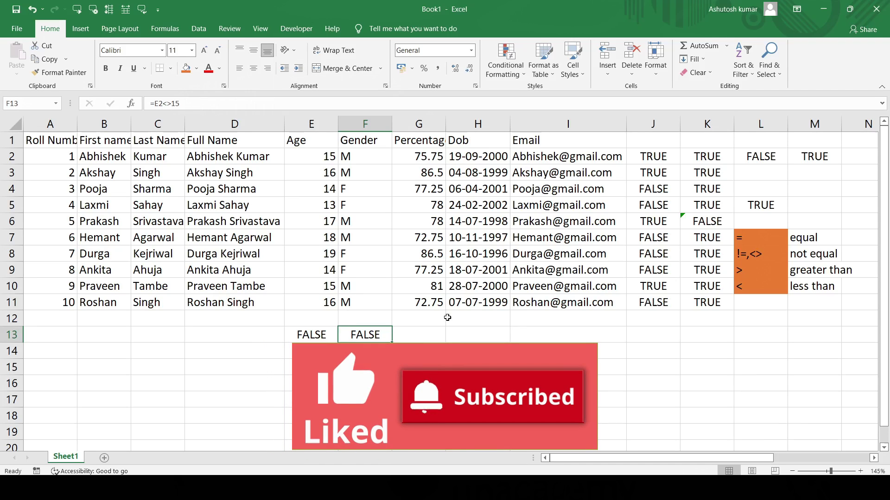
- Widen column M so the 'greater than' label fits
left_click(420, 336)
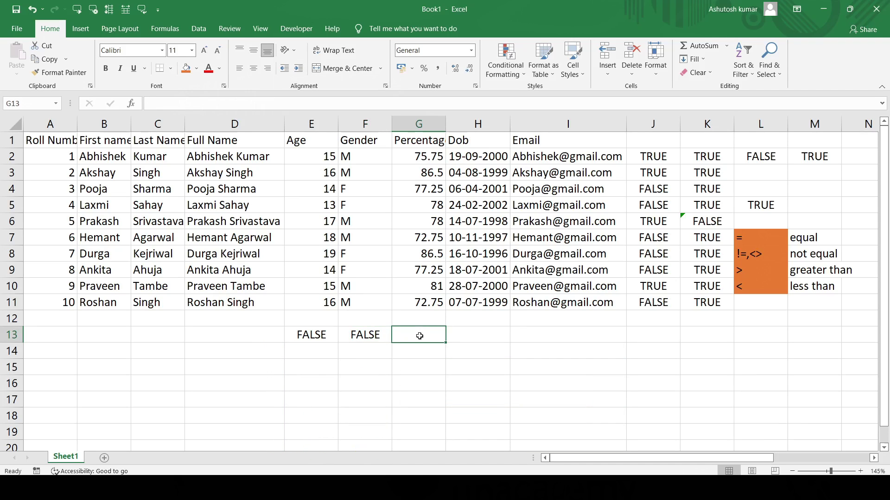
left_click_drag(841, 126, 855, 126)
scroll(756, 290, "right", 2)
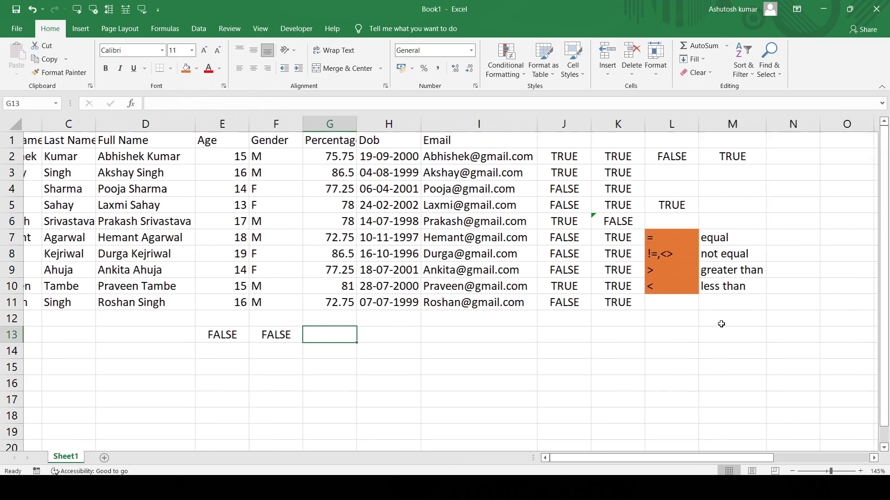
- Enter =E9>10 in N9, revised from >80, and fill it down into N10
left_click(765, 275)
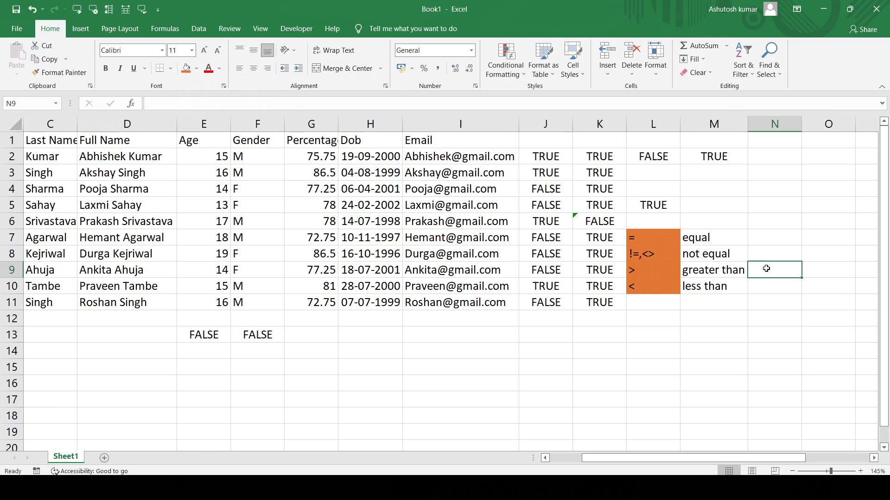
type("=")
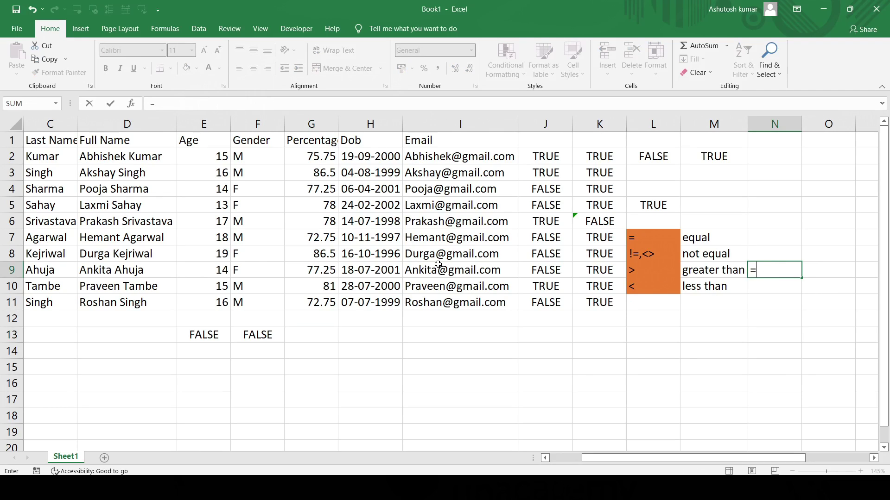
left_click(215, 270)
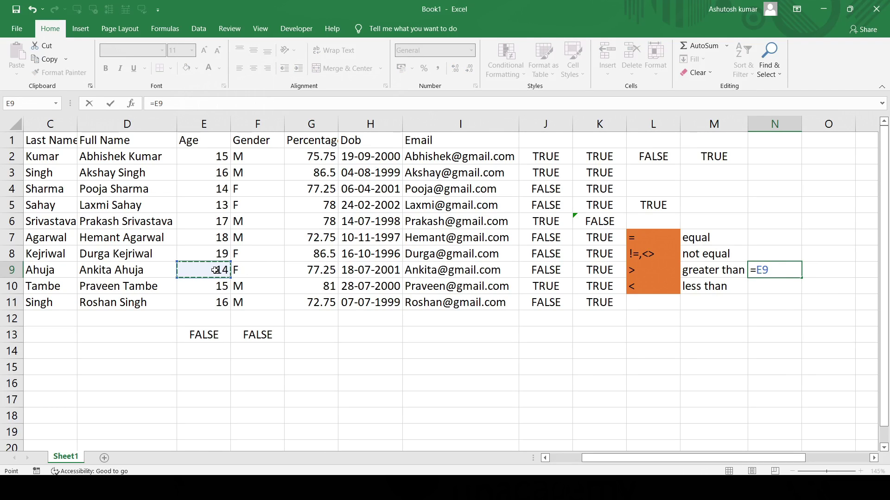
type(">80")
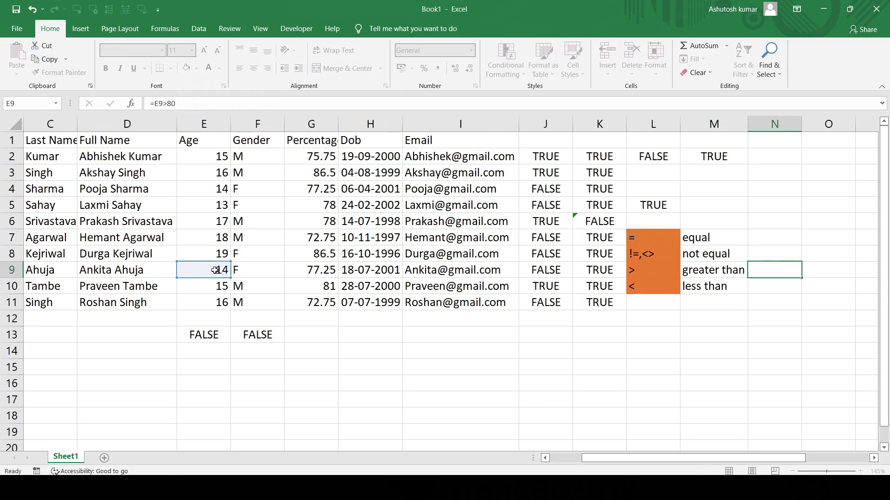
key("Return")
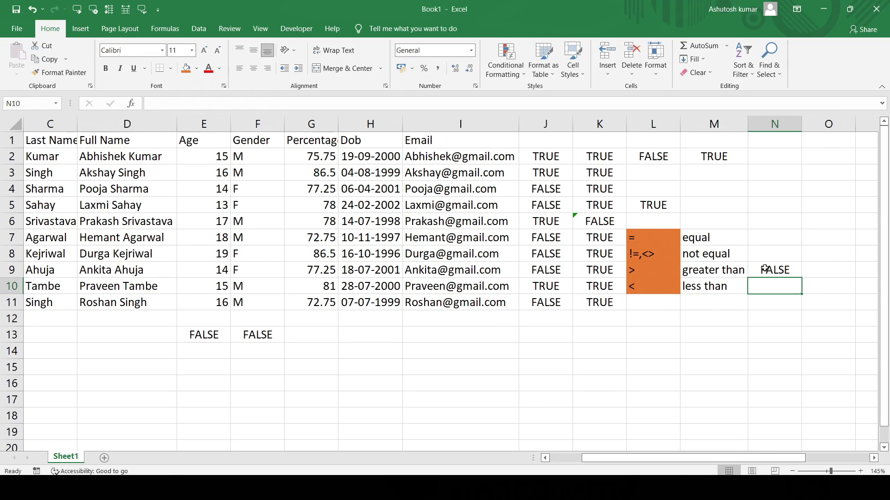
left_click(765, 270)
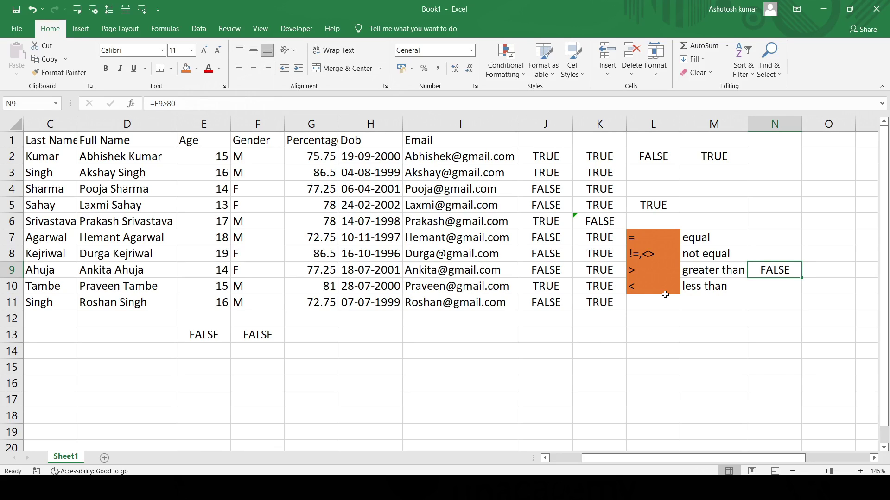
left_click(198, 107)
key("BackSpace")
key("BackSpace")
type("10")
key("Return")
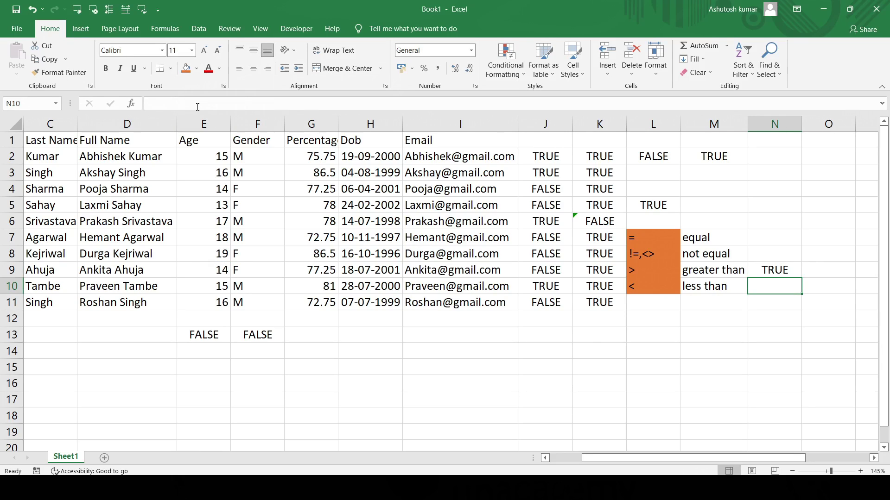
left_click(771, 271)
left_click_drag(801, 278, 803, 290)
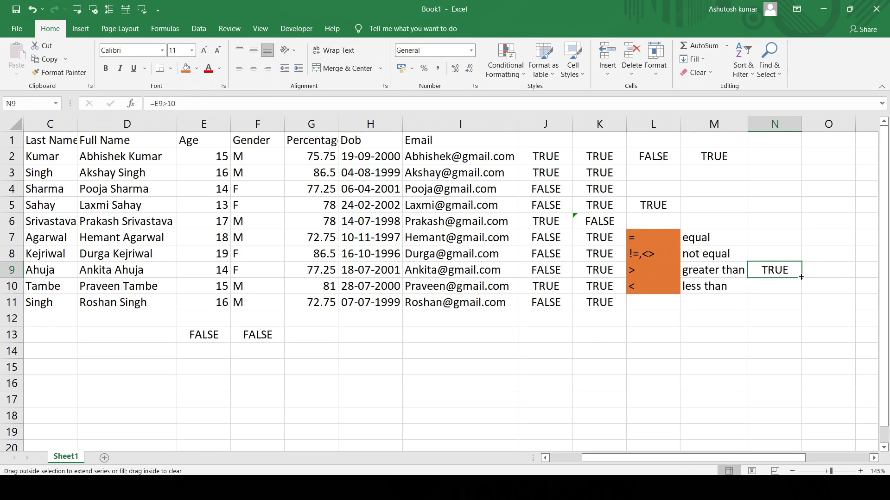
- Turn the copied N10 formula into a less-than test, =E10<10, then =E10<100
left_click(783, 289)
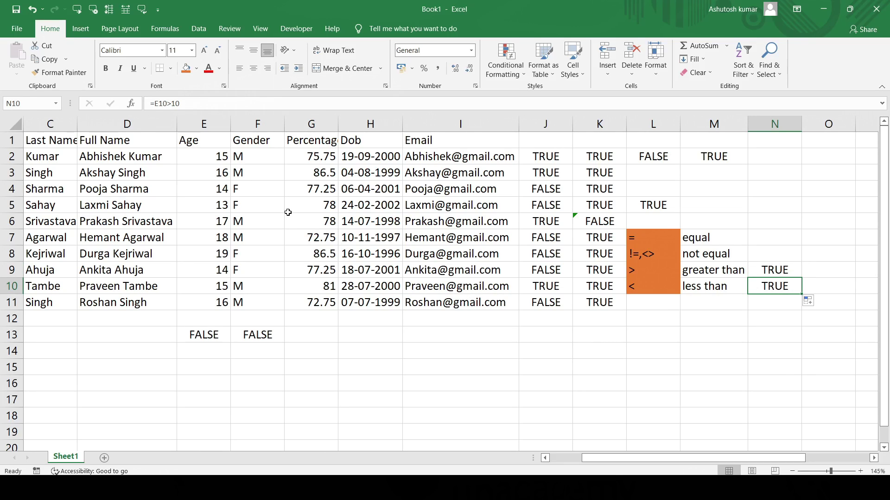
left_click(174, 104)
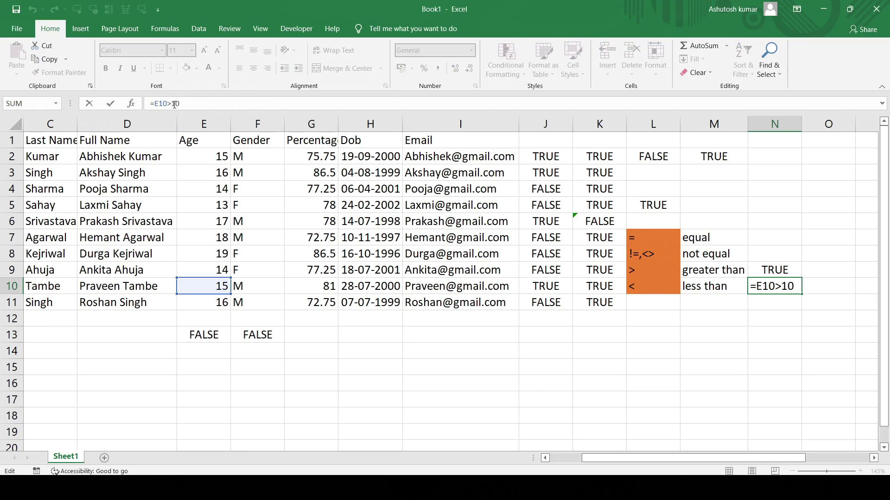
key("BackSpace")
type("<")
key("Return")
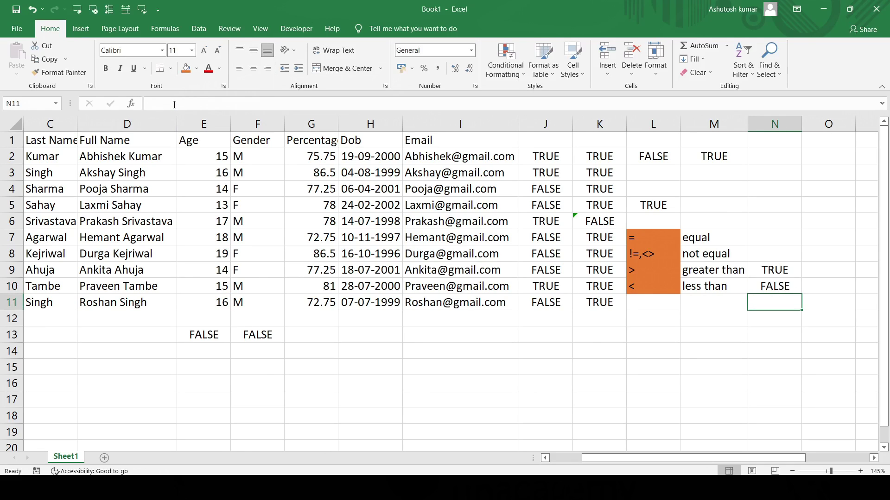
left_click(764, 288)
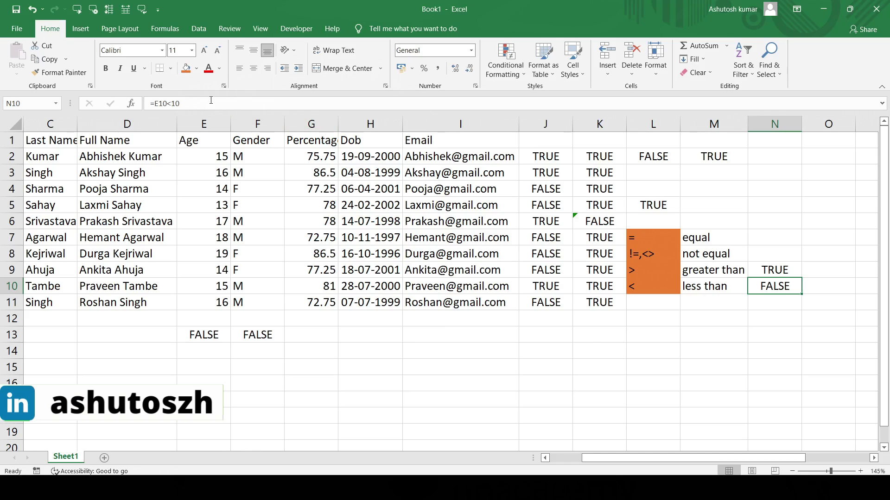
left_click(210, 100)
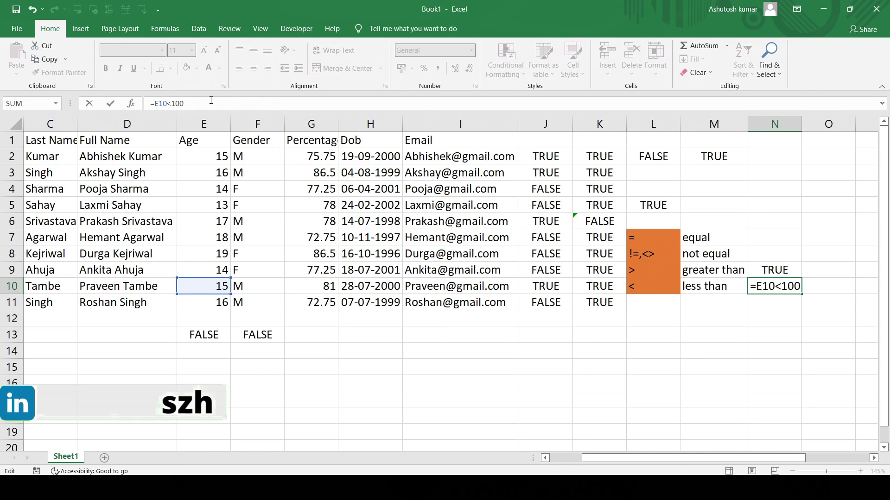
key("Return")
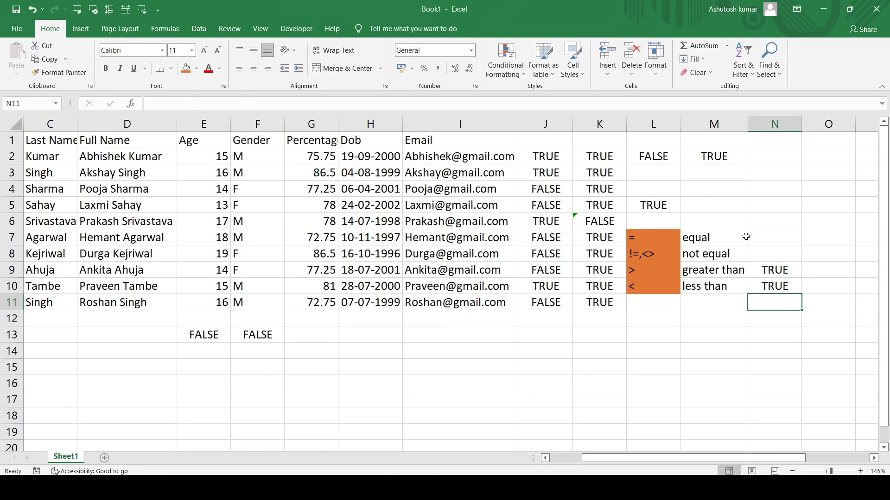
left_click(765, 285)
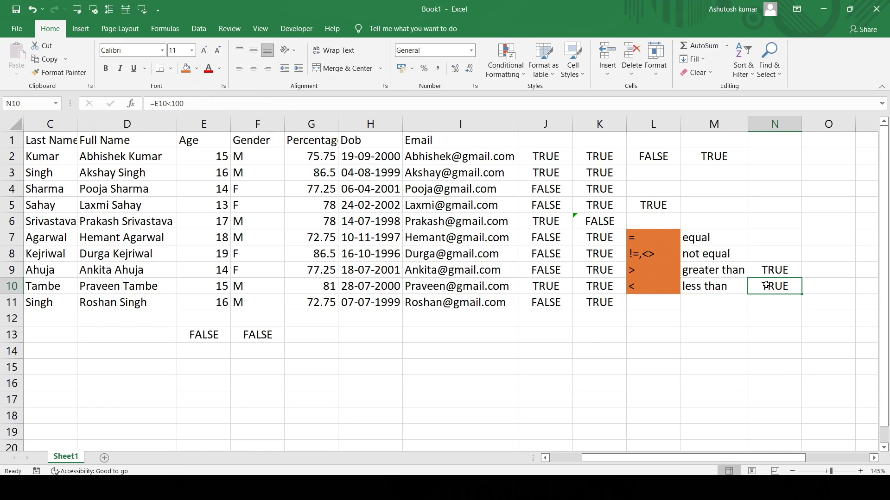